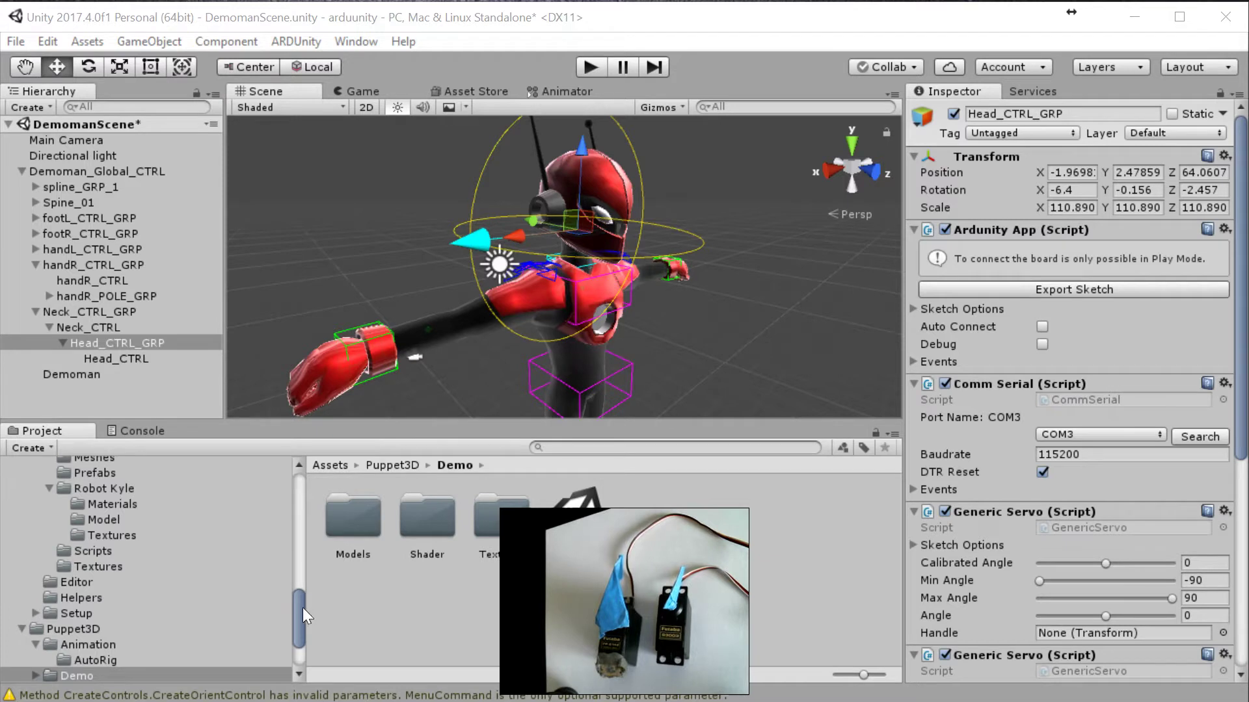
Collapse the BioIK and ARDUnity folders in the Project tree and scroll back to the top
left_click_drag(300, 607, 299, 490)
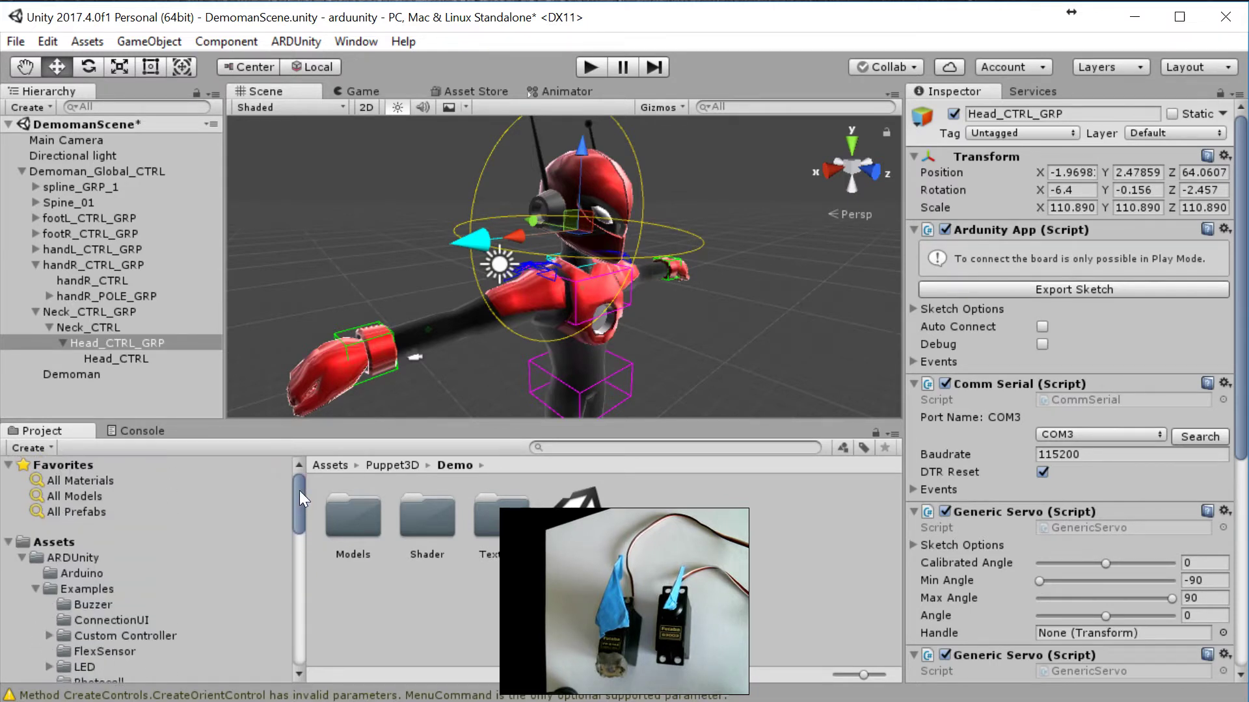
scroll(298, 493, "down", 4)
scroll(291, 496, "up", 4)
left_click_drag(299, 506, 134, 568)
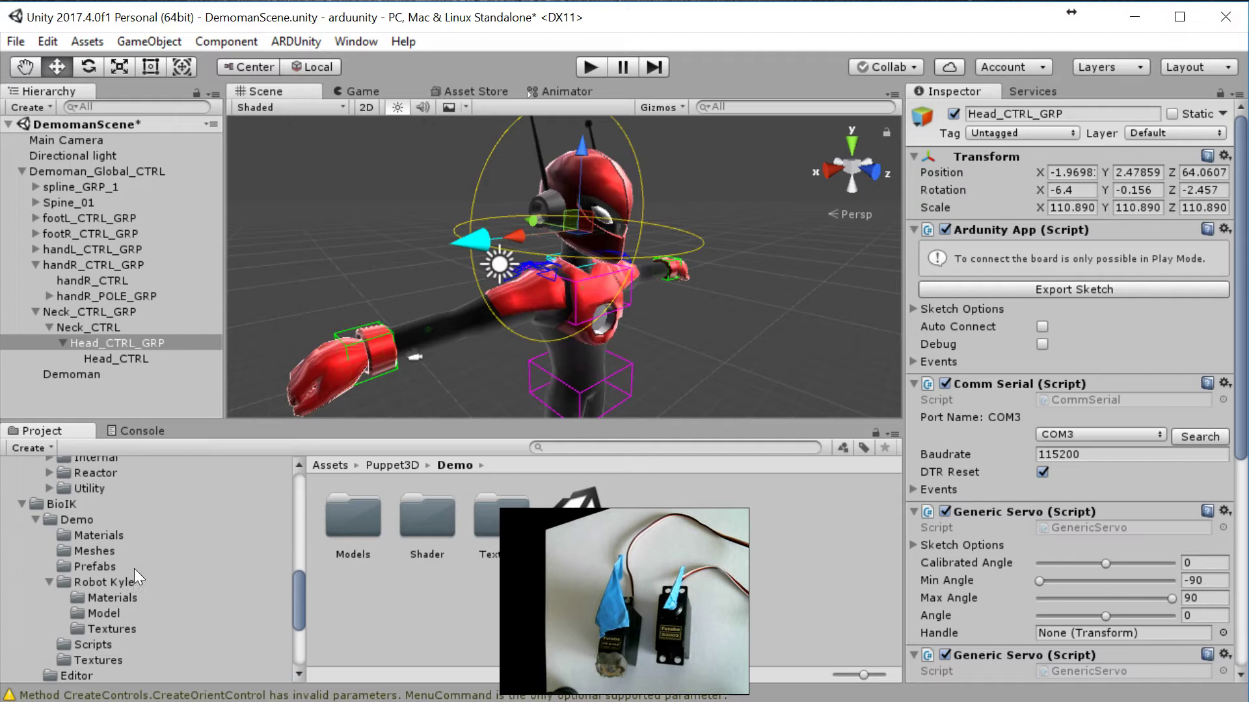
left_click(19, 502)
left_click_drag(298, 610, 300, 584)
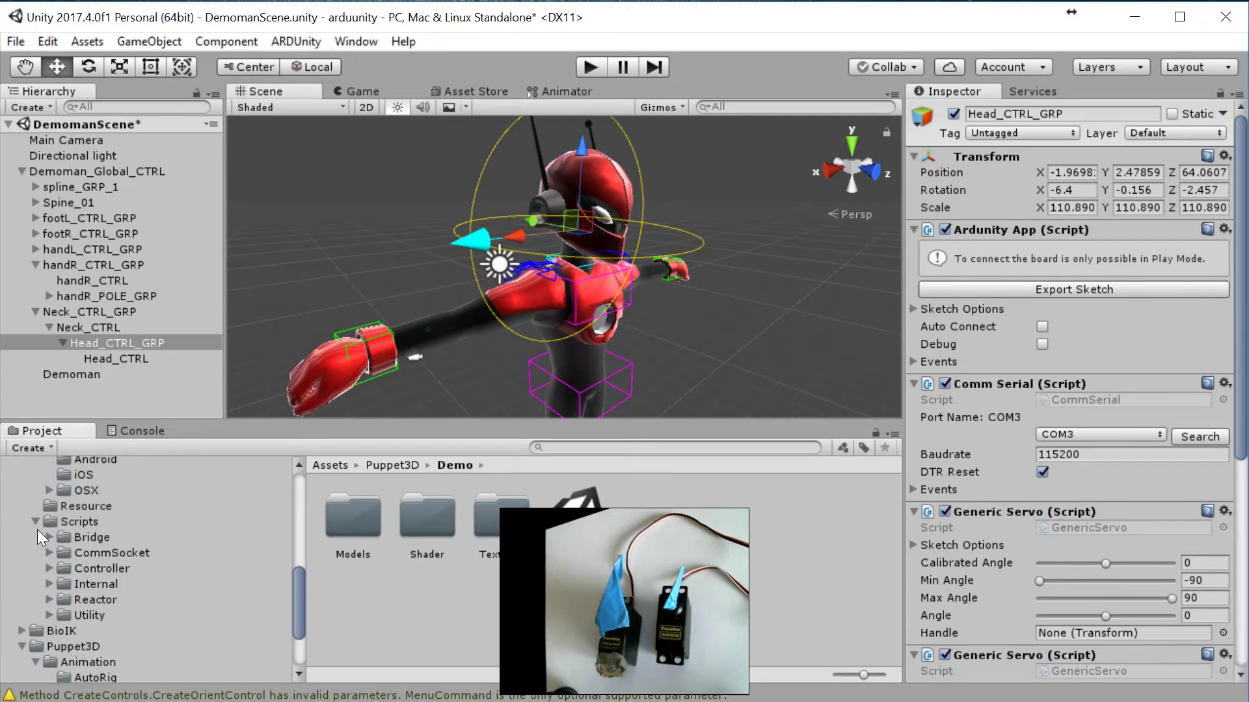
left_click_drag(297, 601, 301, 522)
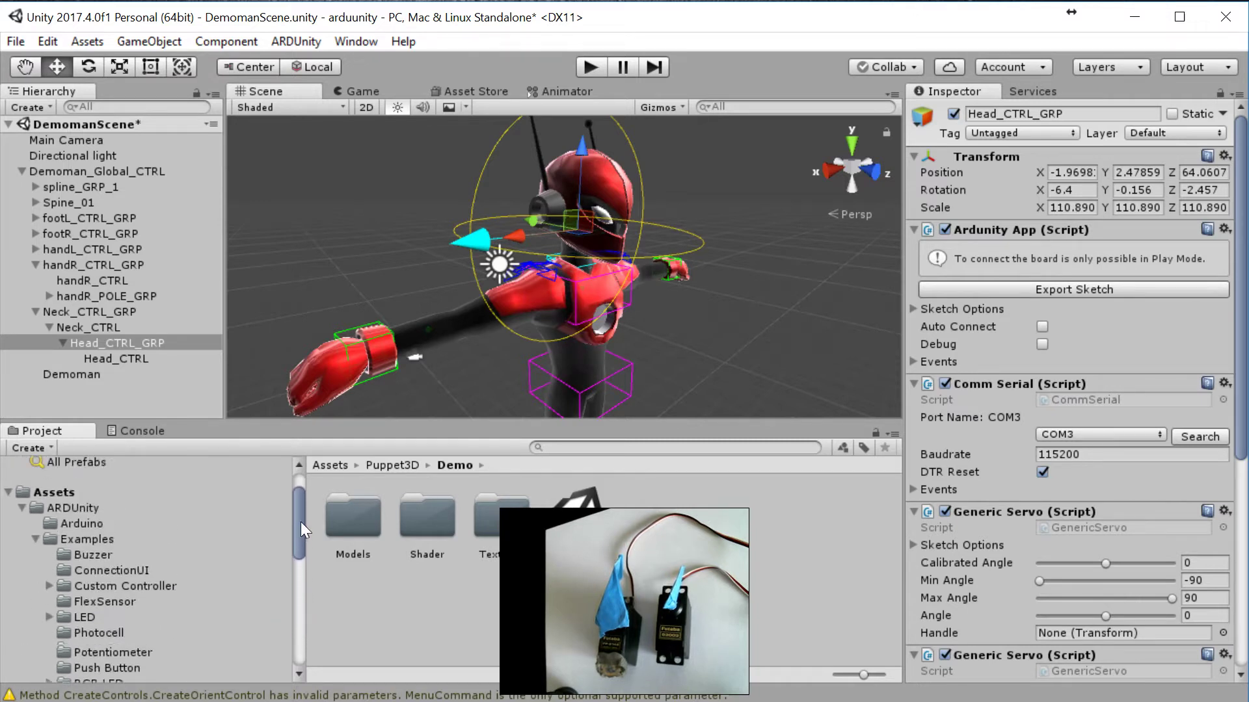
left_click(21, 511)
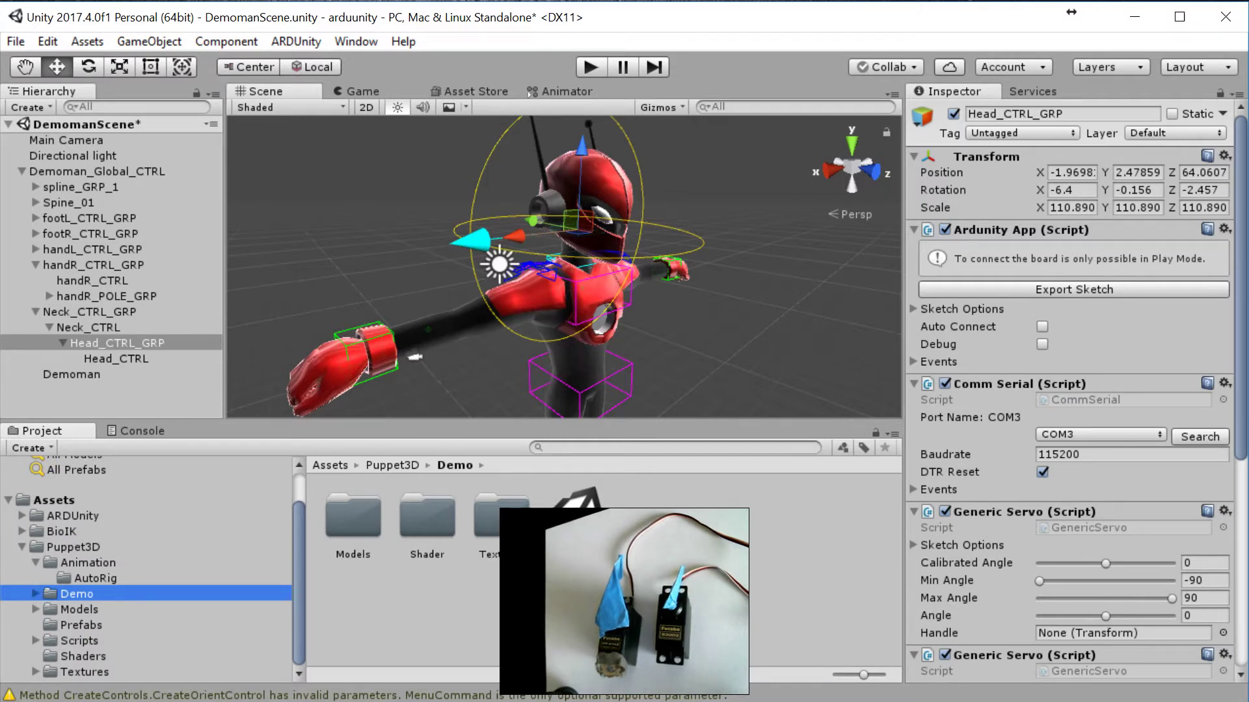
scroll(298, 530, "up", 3)
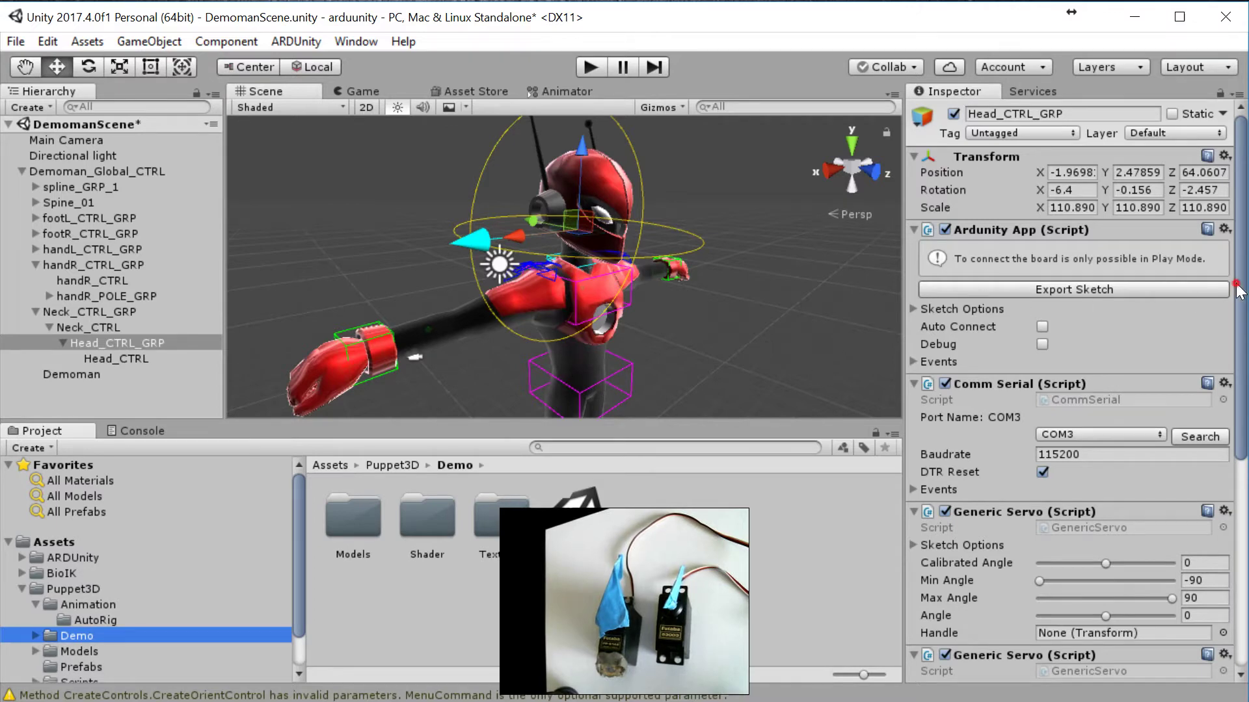
mouse_move(1240, 290)
left_mouse_down()
mouse_move(1237, 514)
mouse_move(1238, 309)
left_mouse_up()
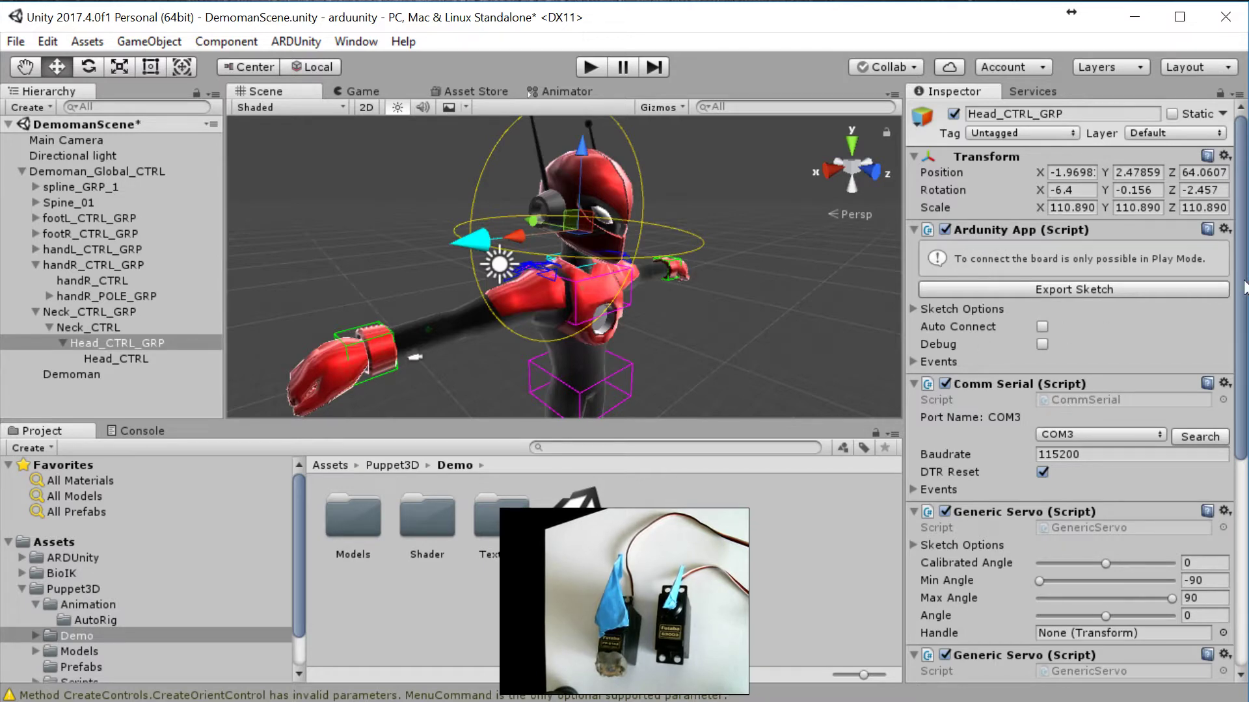
Select Neck_CTRL_GRP to show its Transform with X rotation -80.0160
mouse_move(1241, 290)
left_mouse_down()
mouse_move(1241, 494)
mouse_move(1241, 286)
left_mouse_up()
left_click(68, 308)
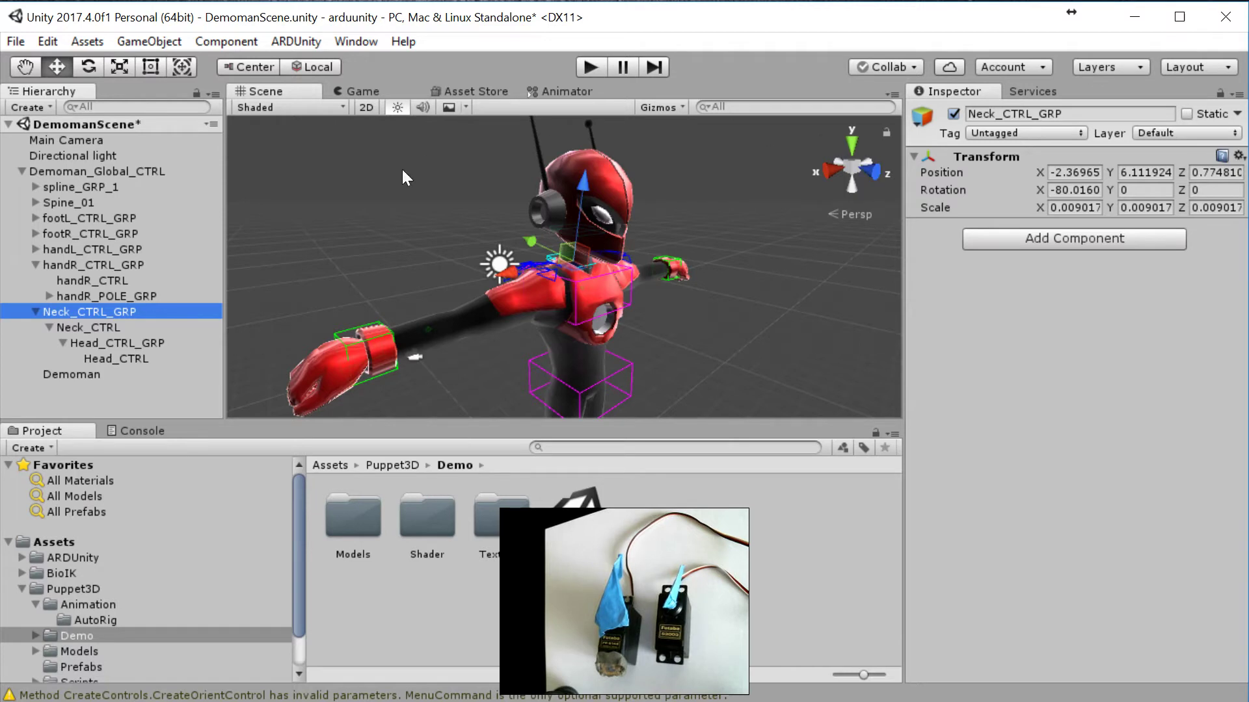
View Head_CTRL's Parent Control script, then reselect Head_CTRL_GRP and scroll its components
left_click(114, 357)
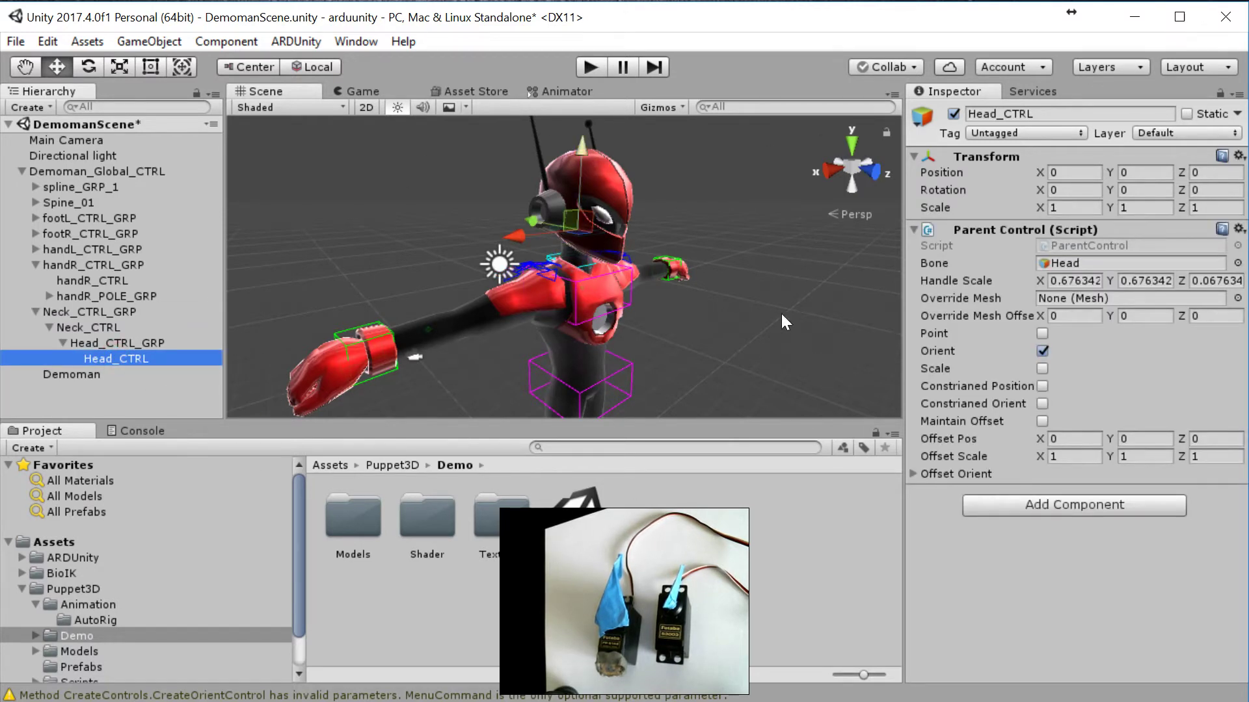
left_click(103, 343)
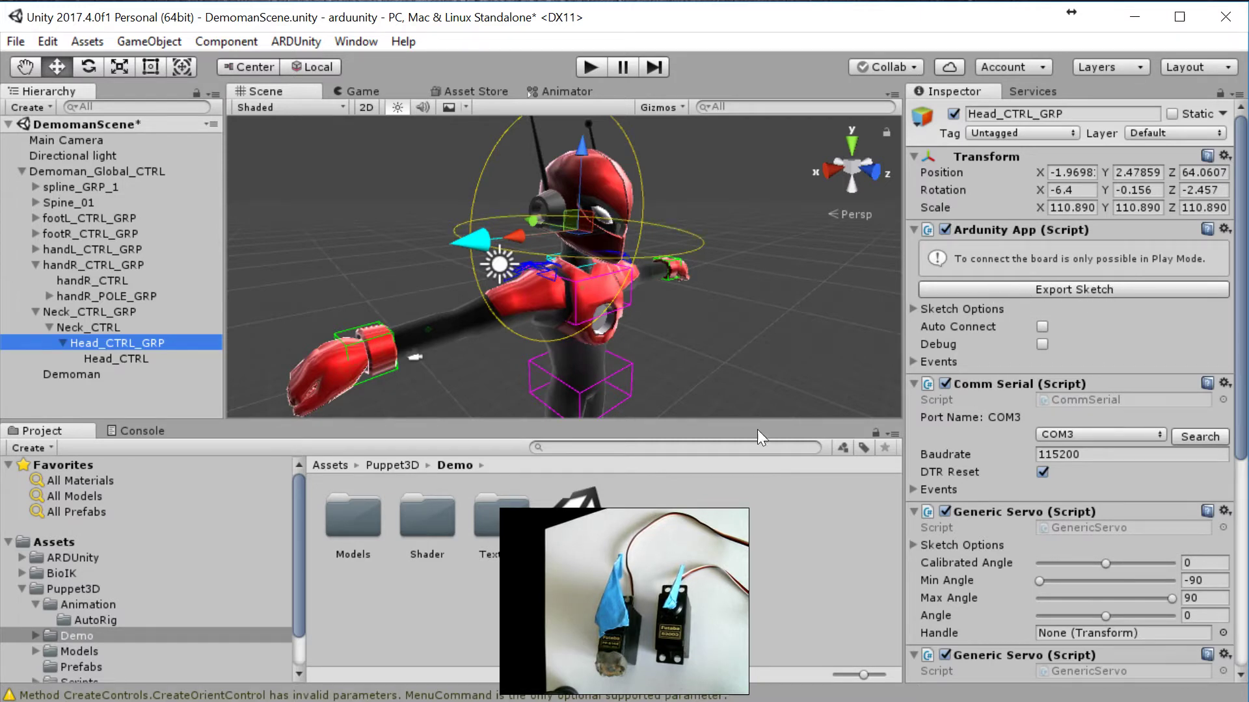
left_click_drag(1236, 272, 1240, 338)
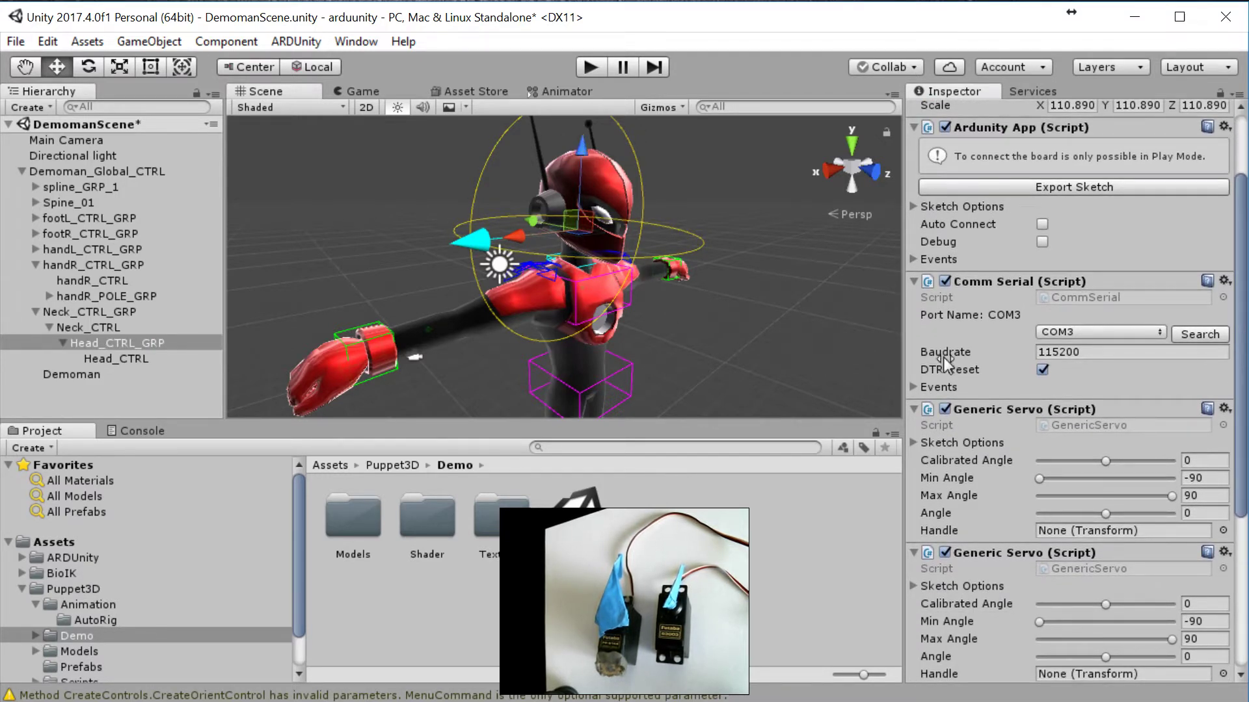
scroll(1023, 260, "up", 3)
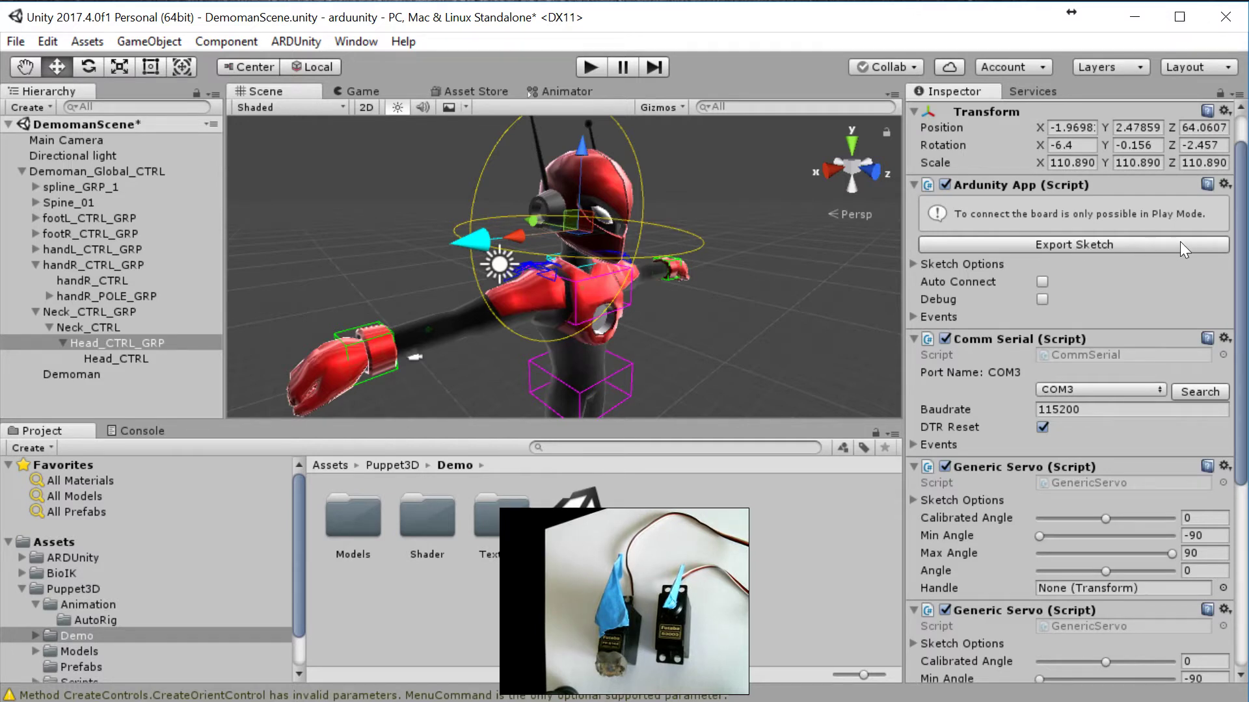
left_click_drag(1240, 276, 1234, 361)
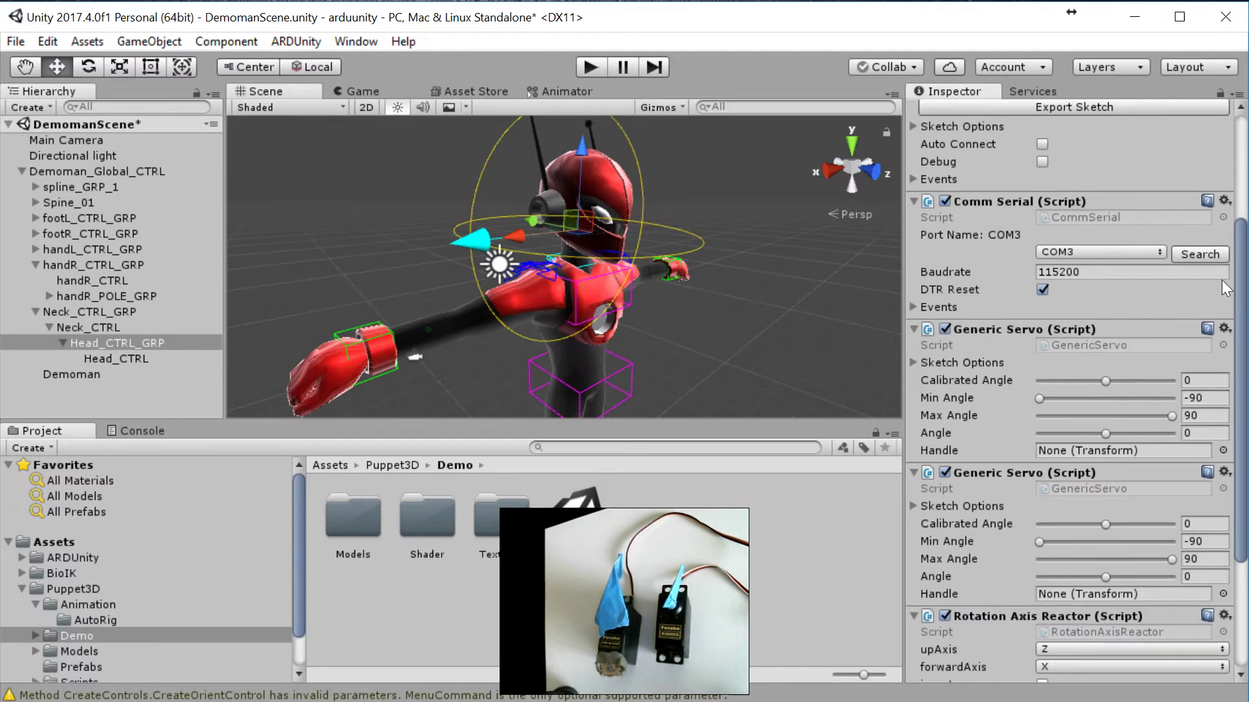
left_click_drag(1243, 297, 1243, 355)
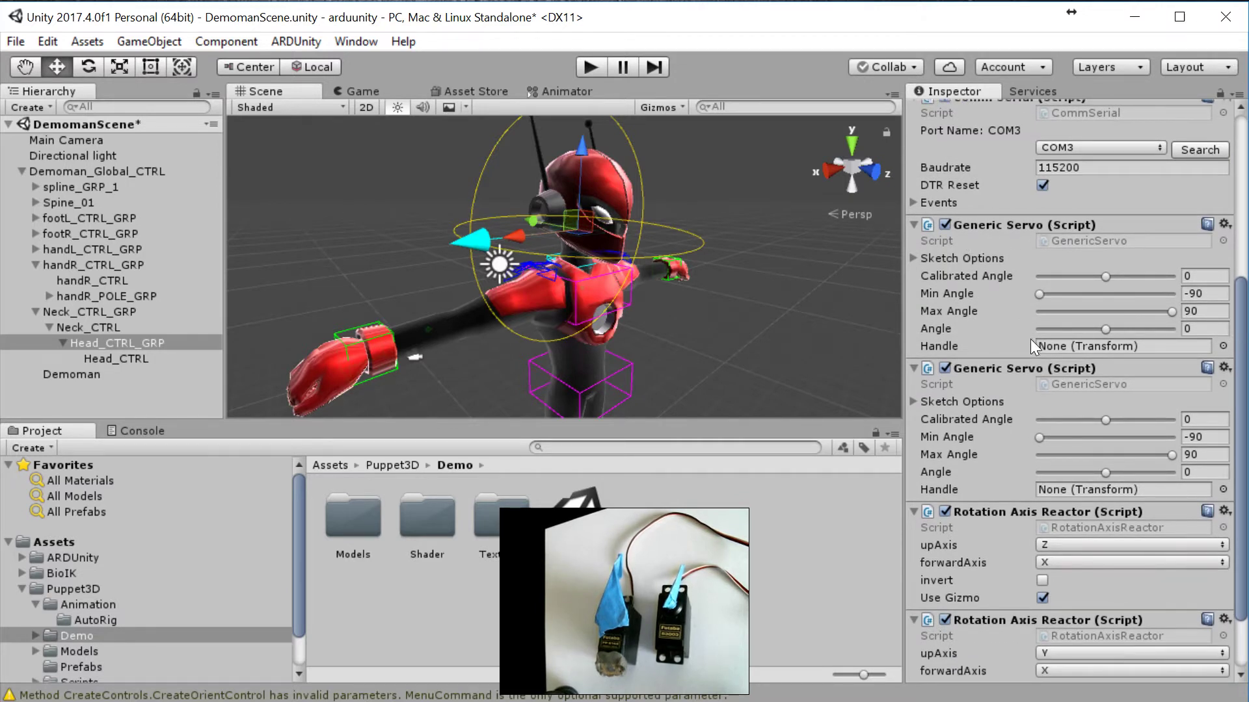
Expand both Generic Servos to review id 0 on pin 2 and id 1 on pin 4
left_click(912, 258)
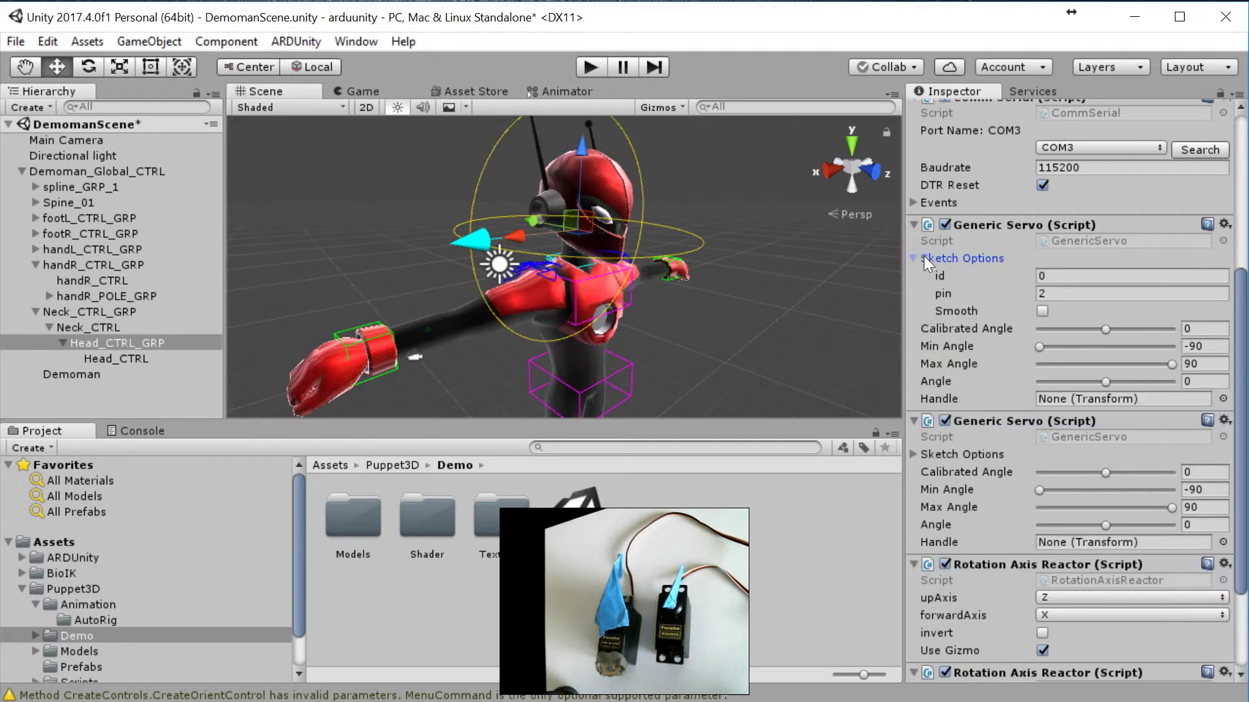
left_click(913, 454)
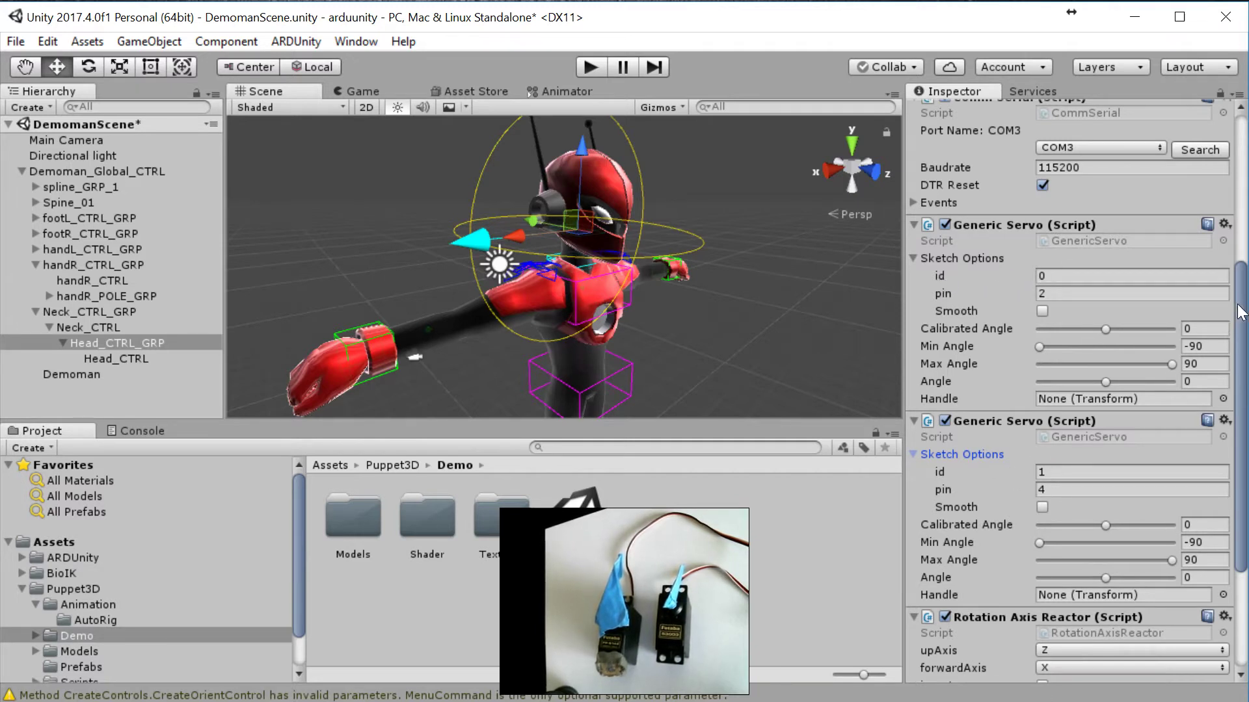
left_click_drag(1240, 338, 1239, 437)
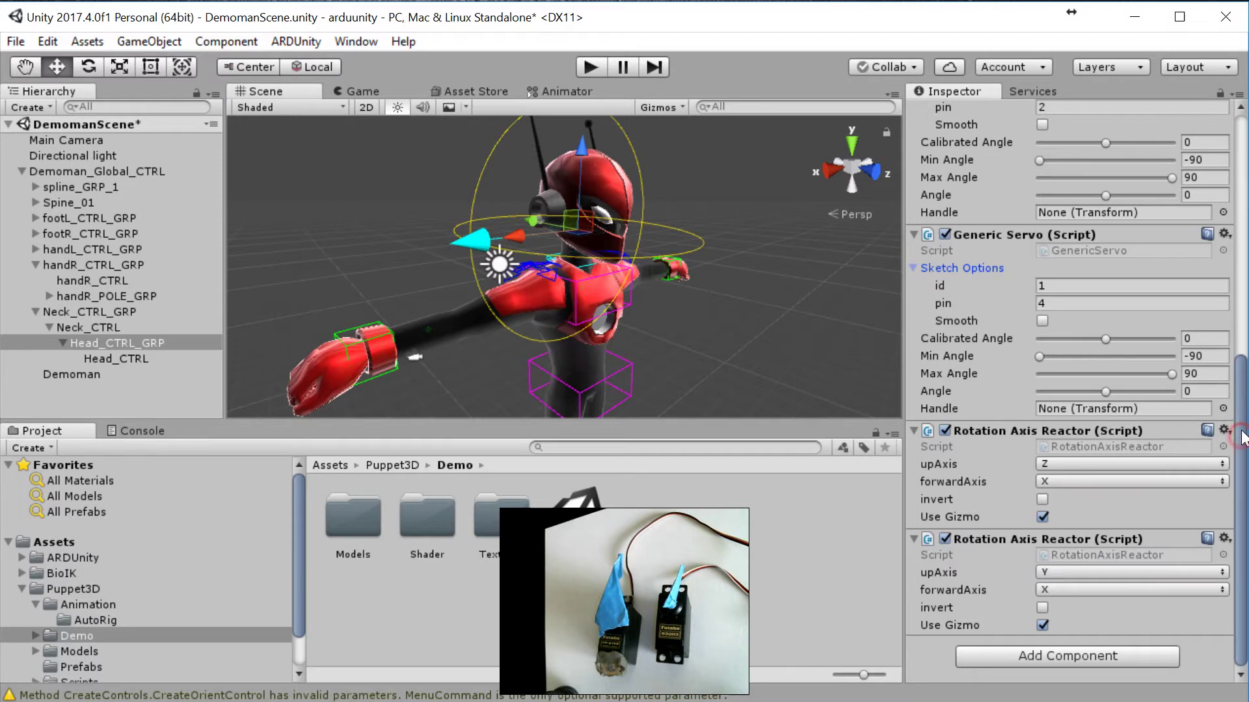
scroll(1241, 449, "up", 1)
scroll(1241, 463, "down", 1)
left_click_drag(1239, 467, 1236, 205)
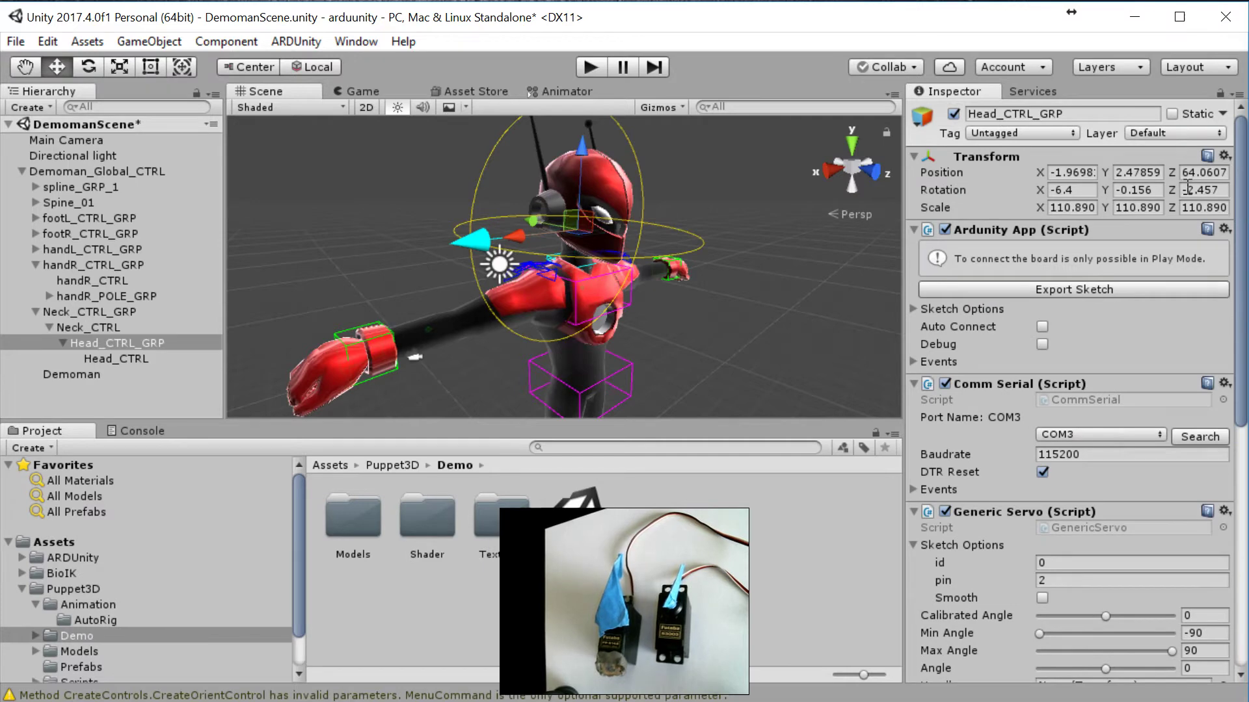
left_click_drag(1241, 233, 1246, 511)
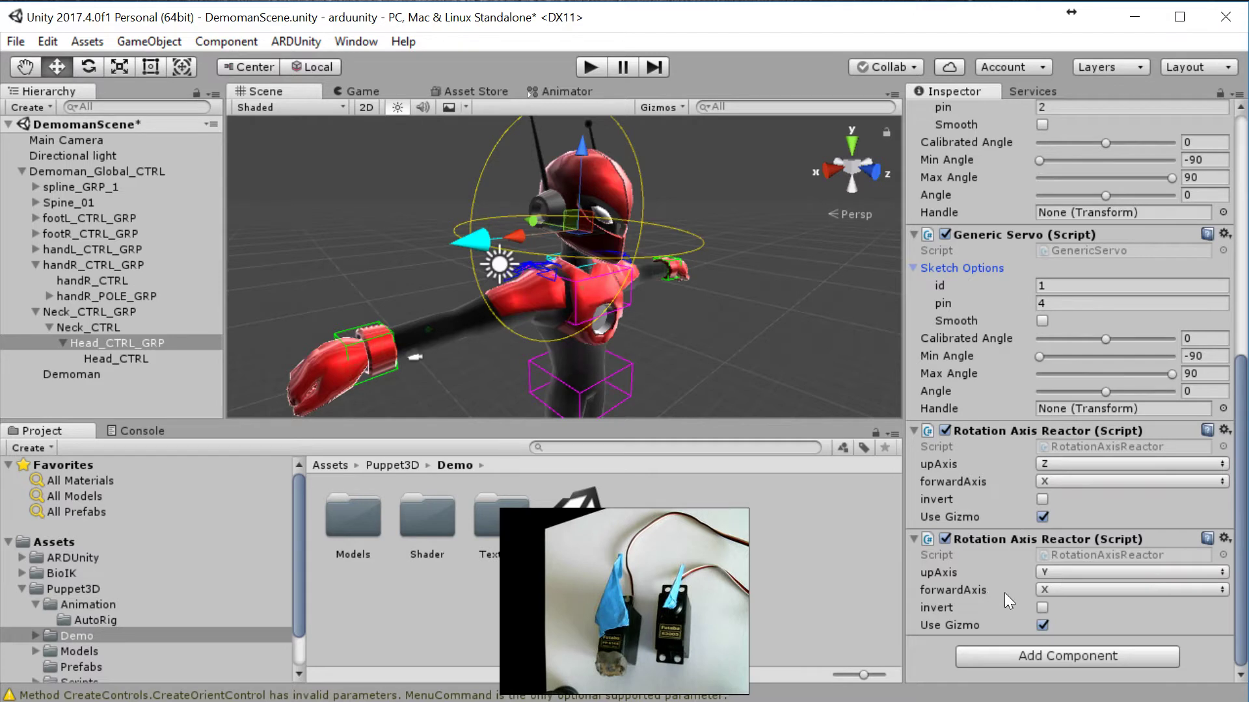
Open the ARDUnity wiring graph and tidy the CommSerial, ArdunityApp and GenericServo nodes
left_click(292, 41)
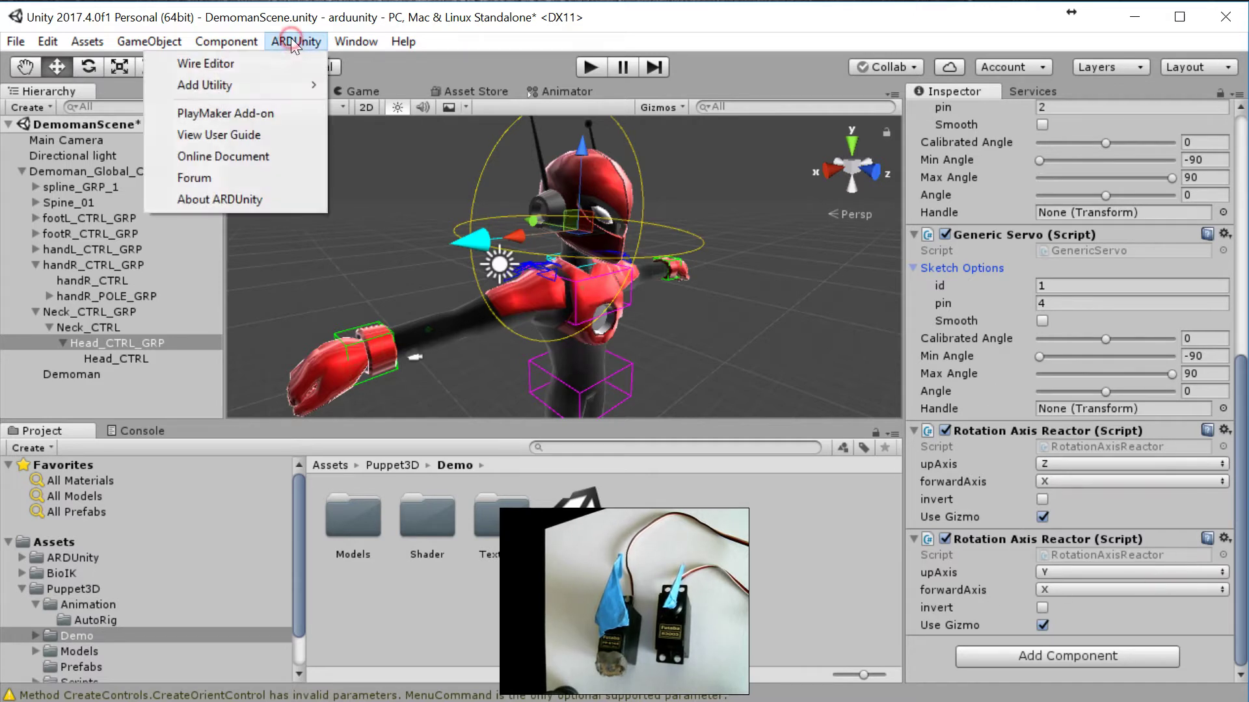
left_click(252, 64)
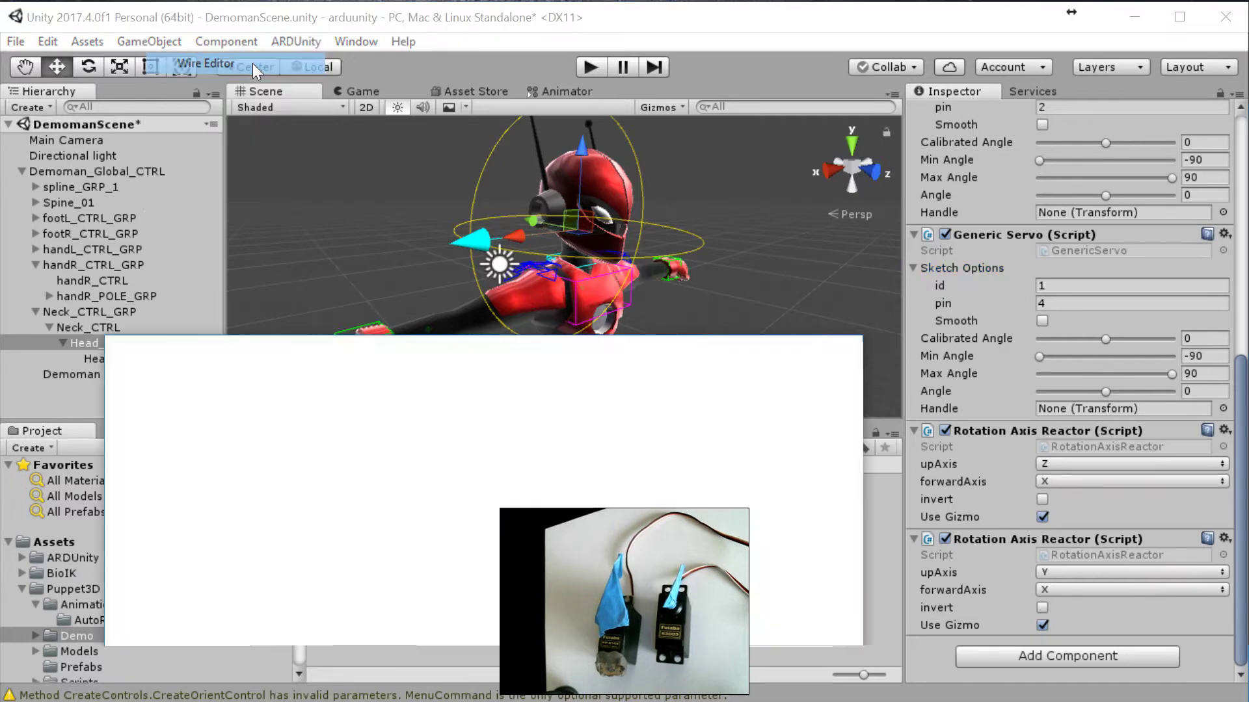
left_click_drag(374, 340, 451, 209)
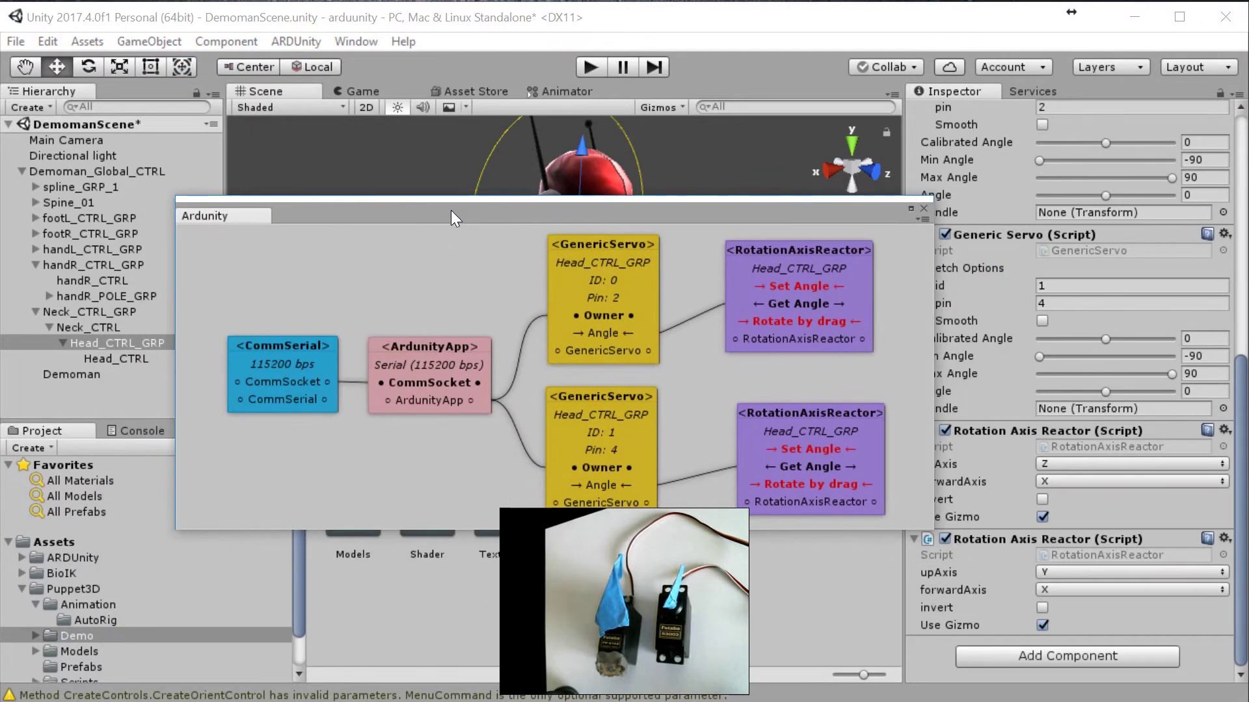
left_click_drag(278, 346, 250, 260)
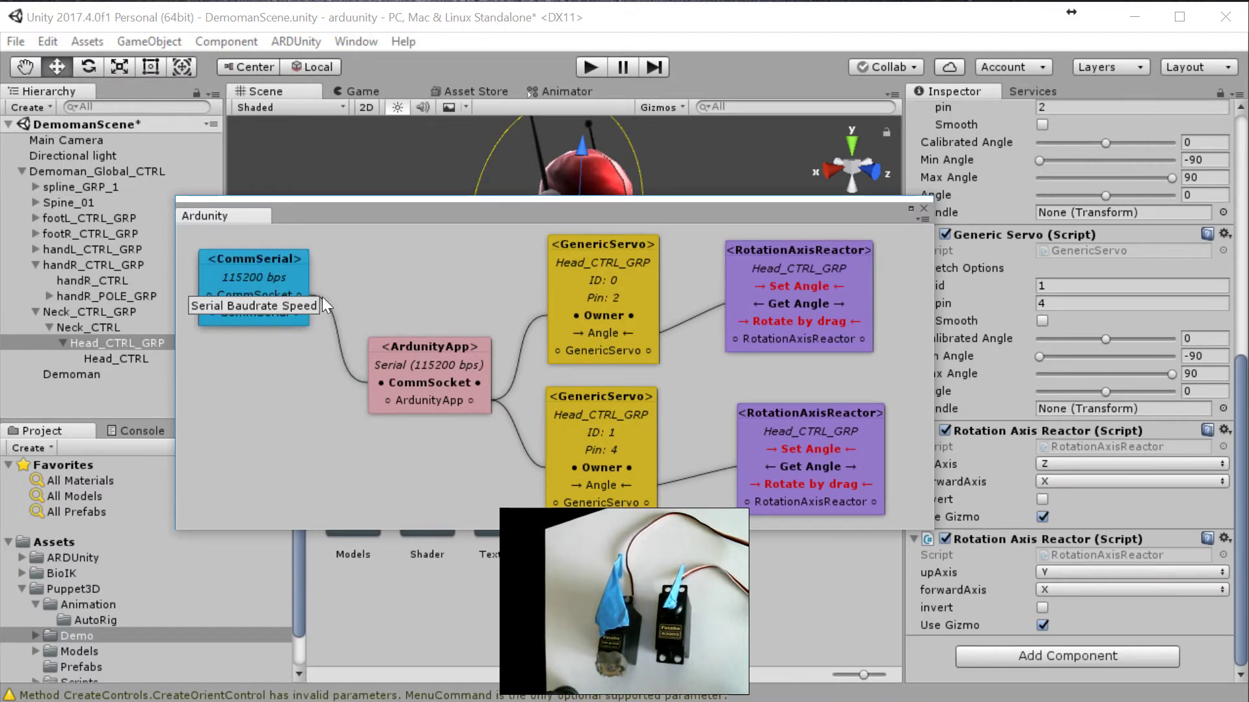
left_click_drag(432, 343, 404, 301)
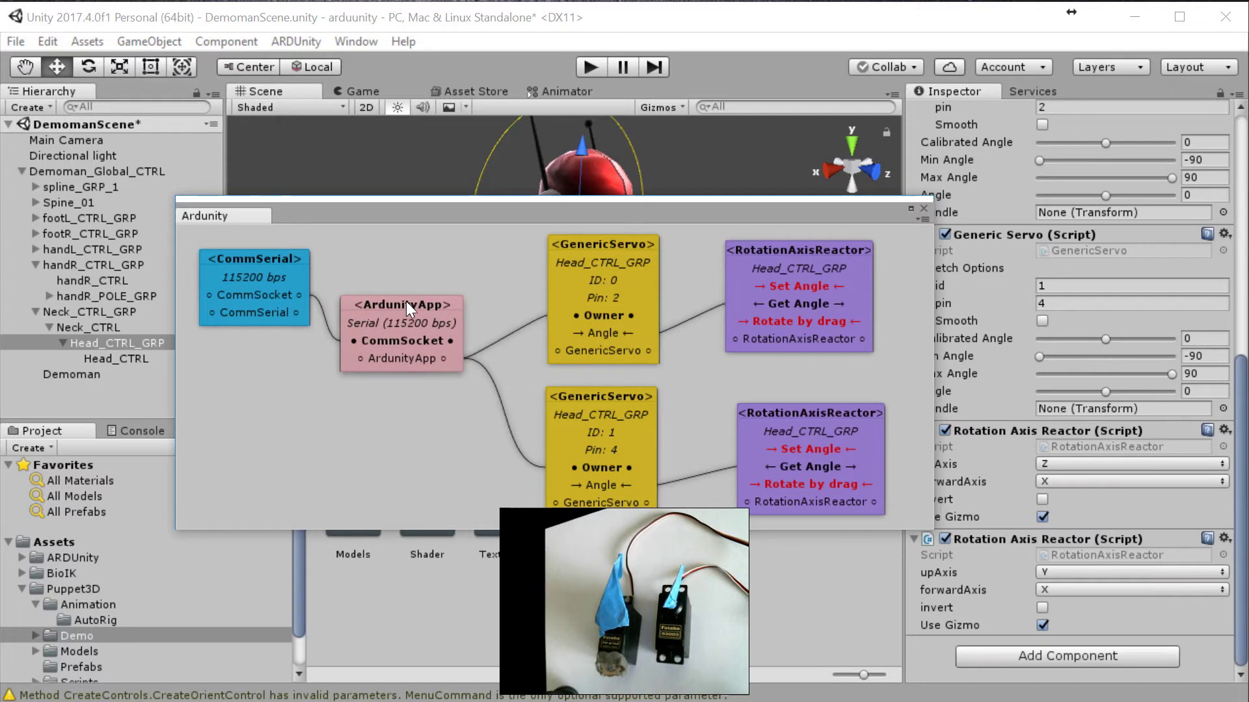
left_click_drag(573, 243, 548, 236)
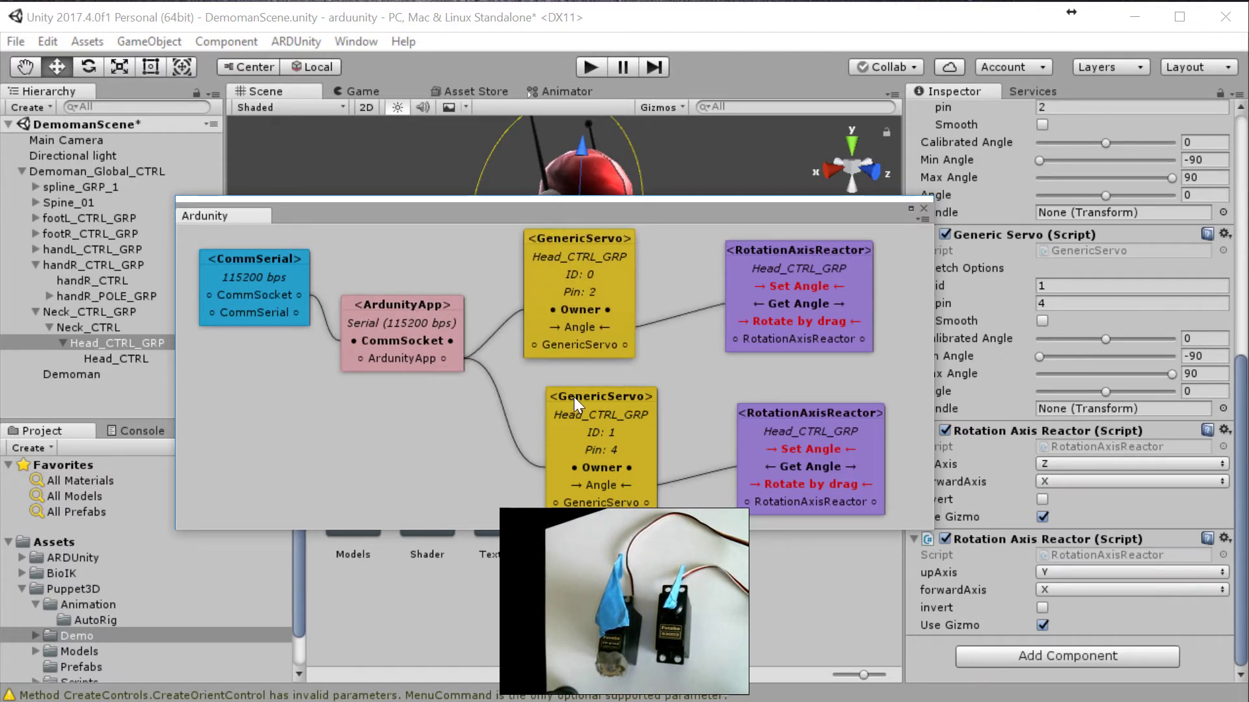
left_click_drag(575, 396, 540, 401)
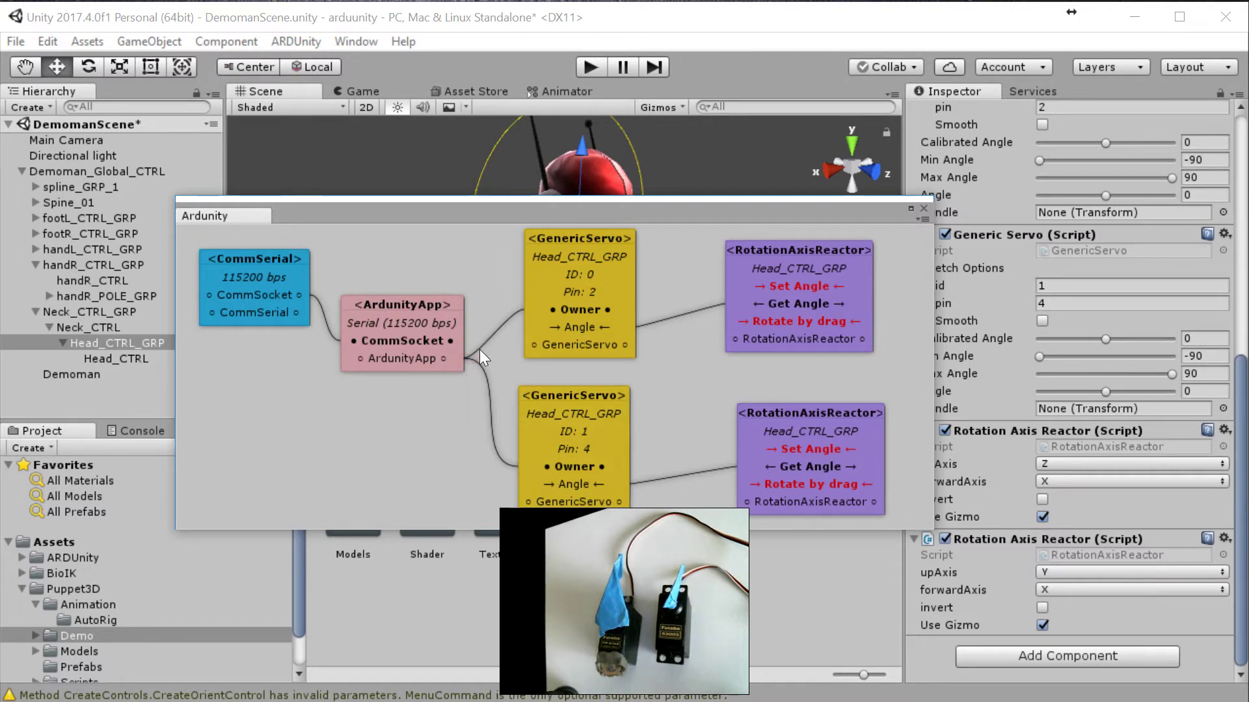
Unlink and relink the first servo's Owner wire, then shift the RotationAxisReactor nodes left
left_click_drag(482, 341, 432, 361)
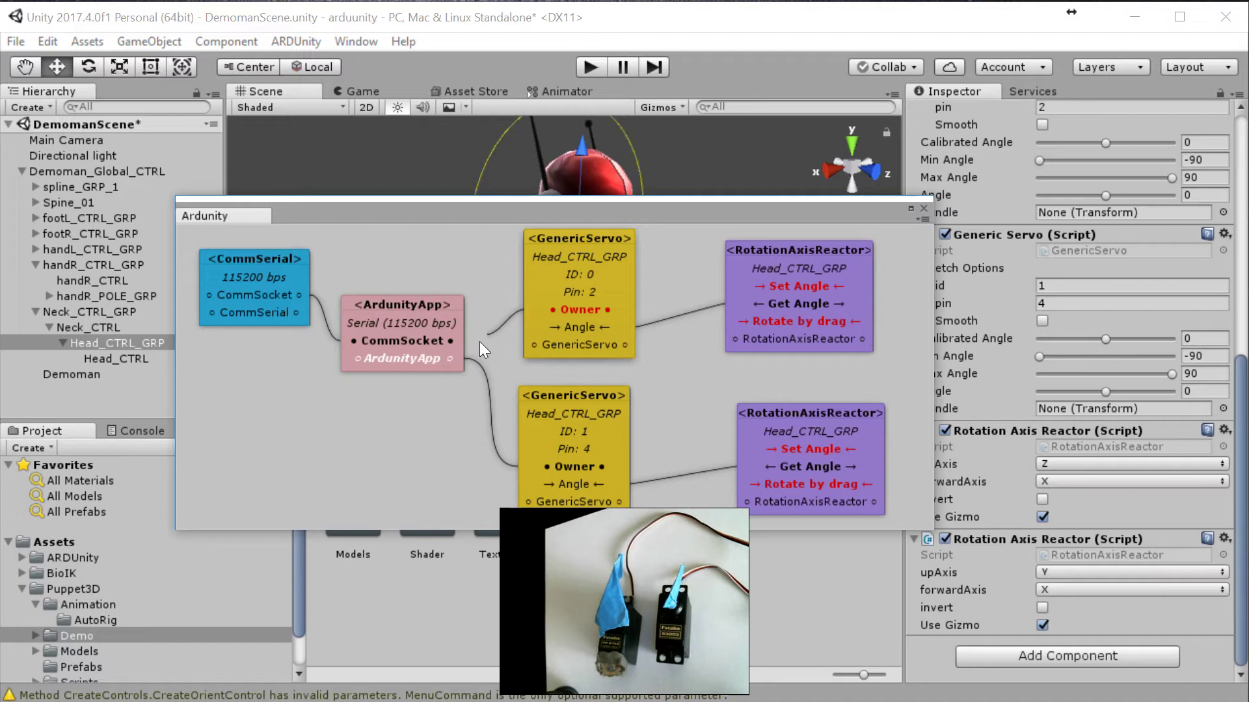
mouse_move(463, 359)
left_mouse_down()
mouse_move(484, 346)
mouse_move(451, 360)
left_mouse_up()
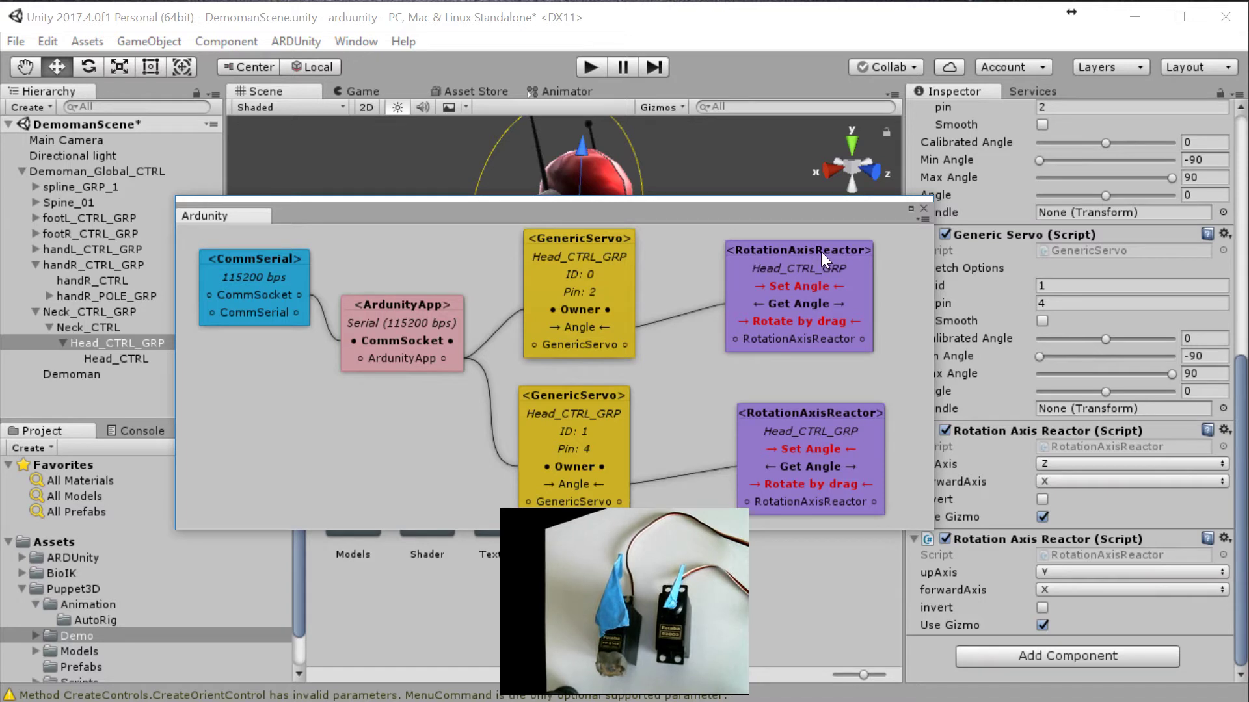
mouse_move(771, 250)
left_mouse_down()
mouse_move(739, 265)
mouse_move(760, 250)
left_mouse_up()
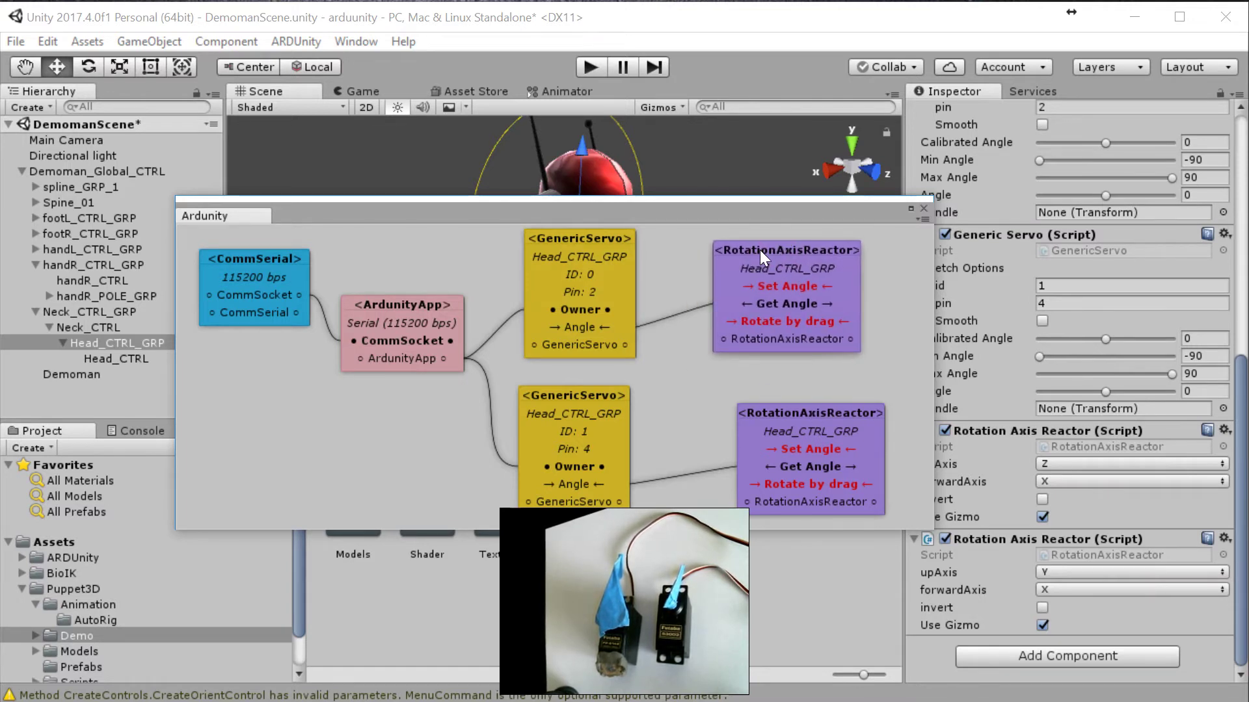
left_click_drag(774, 412, 750, 386)
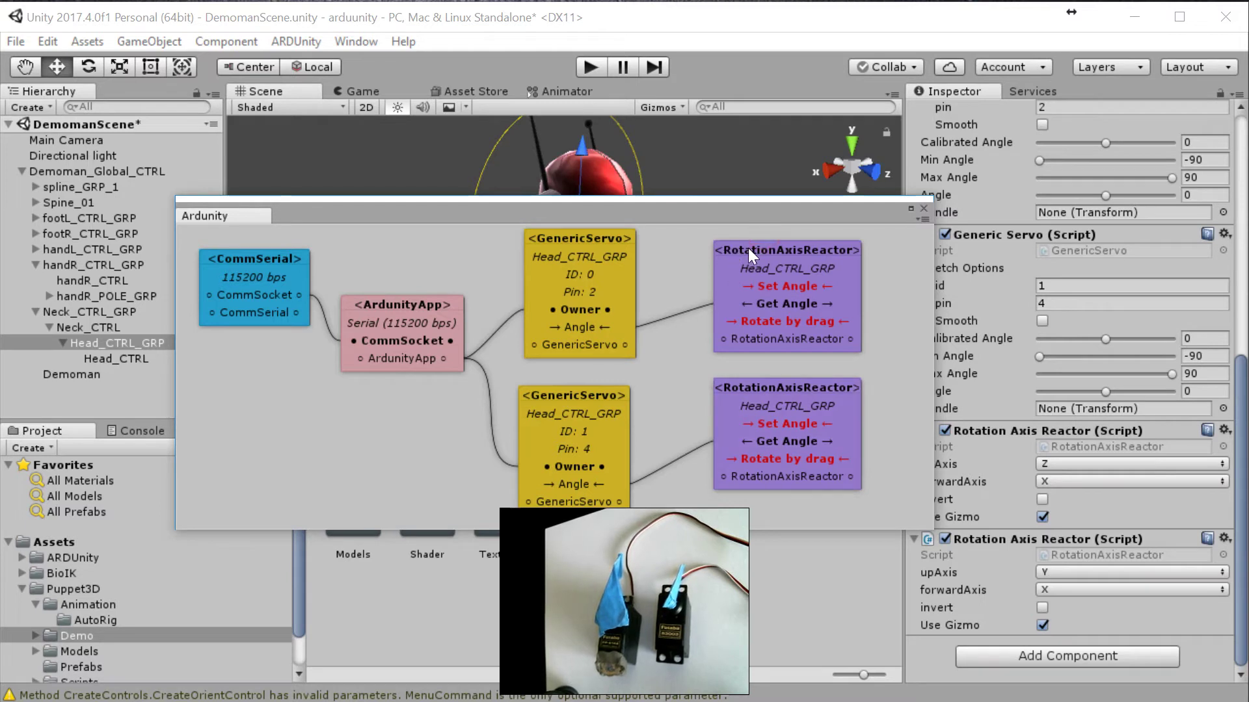
left_click_drag(742, 241, 721, 229)
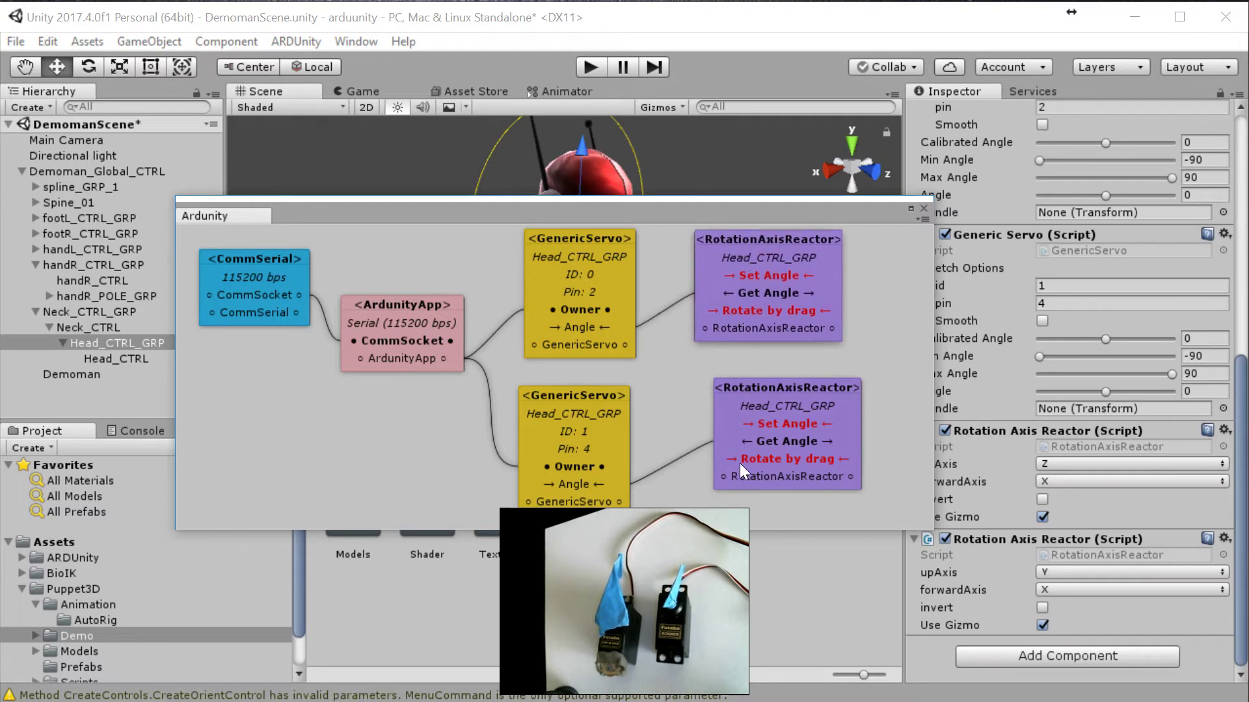
Reposition the node graph window and close it
left_click_drag(786, 188, 842, 239)
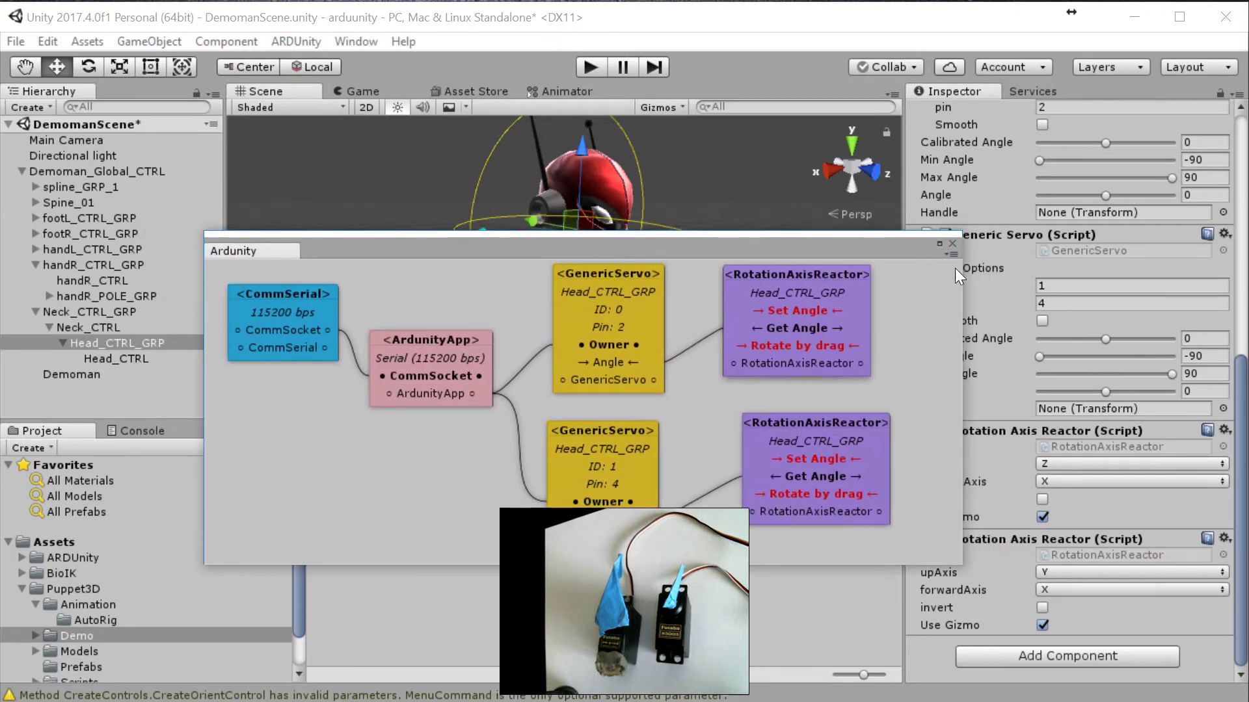
left_click_drag(854, 243, 881, 249)
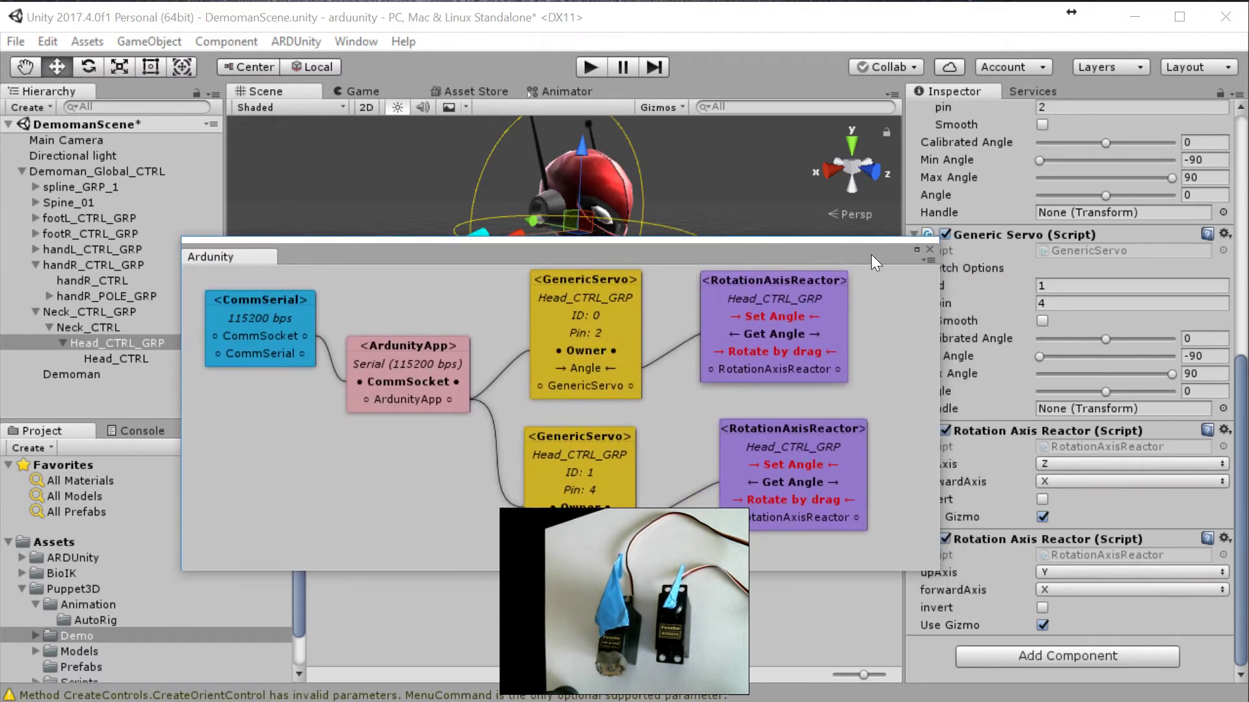
mouse_move(871, 253)
left_mouse_down()
mouse_move(844, 243)
mouse_move(919, 256)
left_mouse_up()
left_click(915, 259)
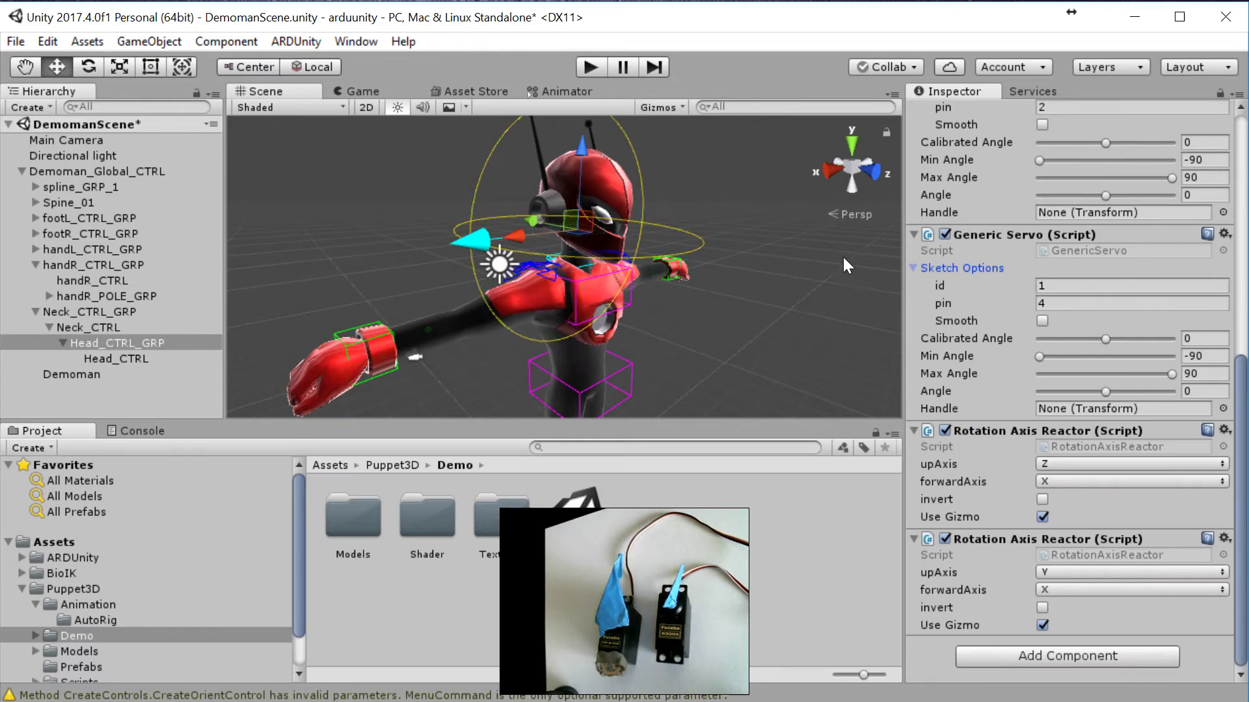
Scroll the Inspector to Ardunity App and Comm Serial (COM3, 115200) and frame the Demoman's head
left_click(1240, 379)
left_click_drag(1240, 380, 1222, 160)
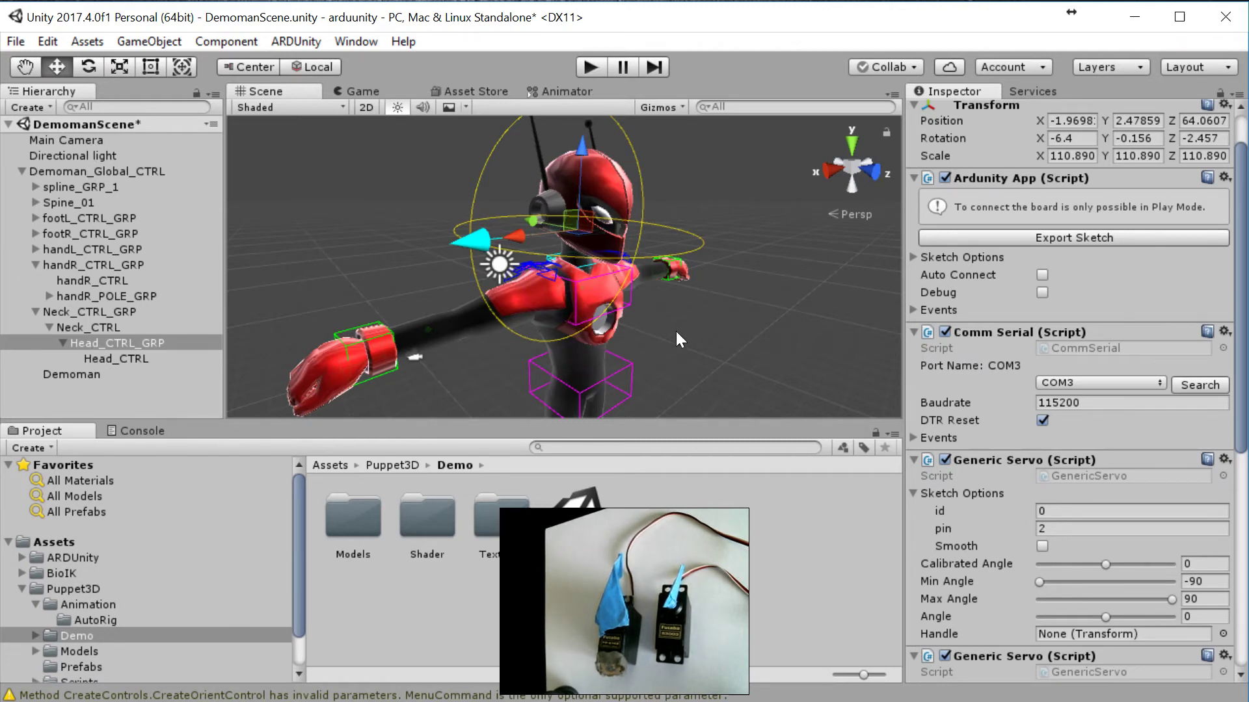
scroll(681, 330, "down", 5)
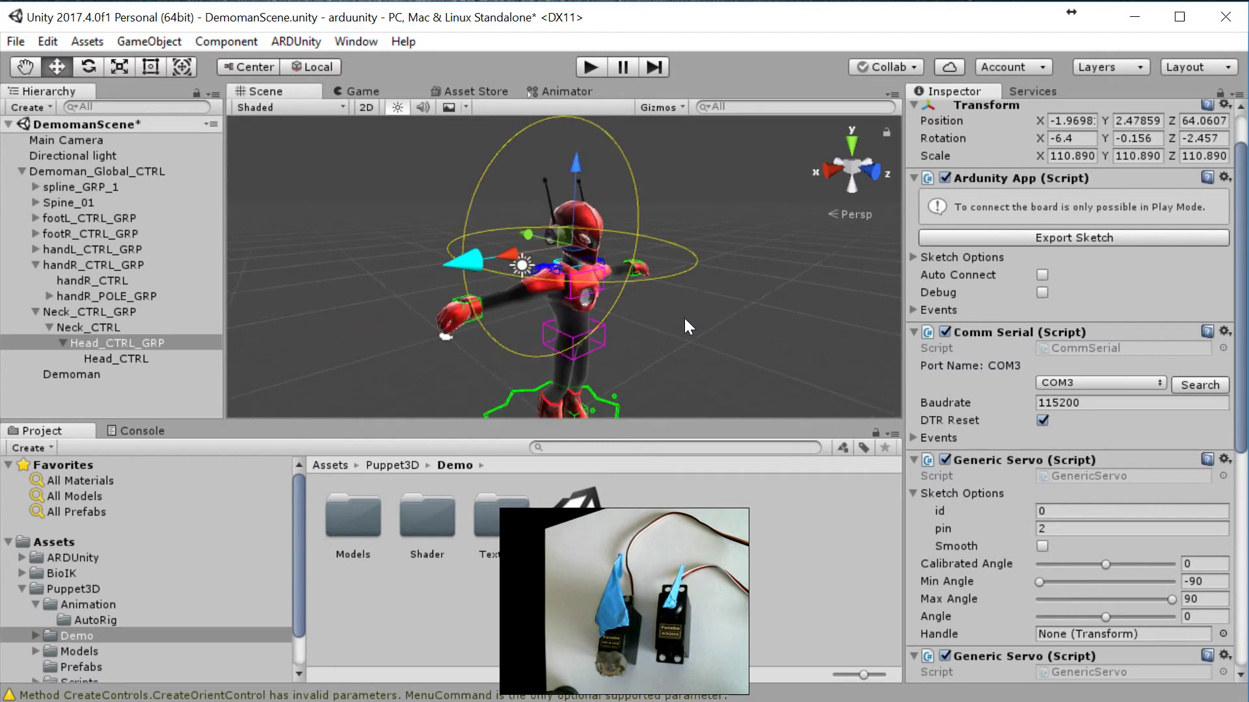
scroll(684, 318, "down", 4)
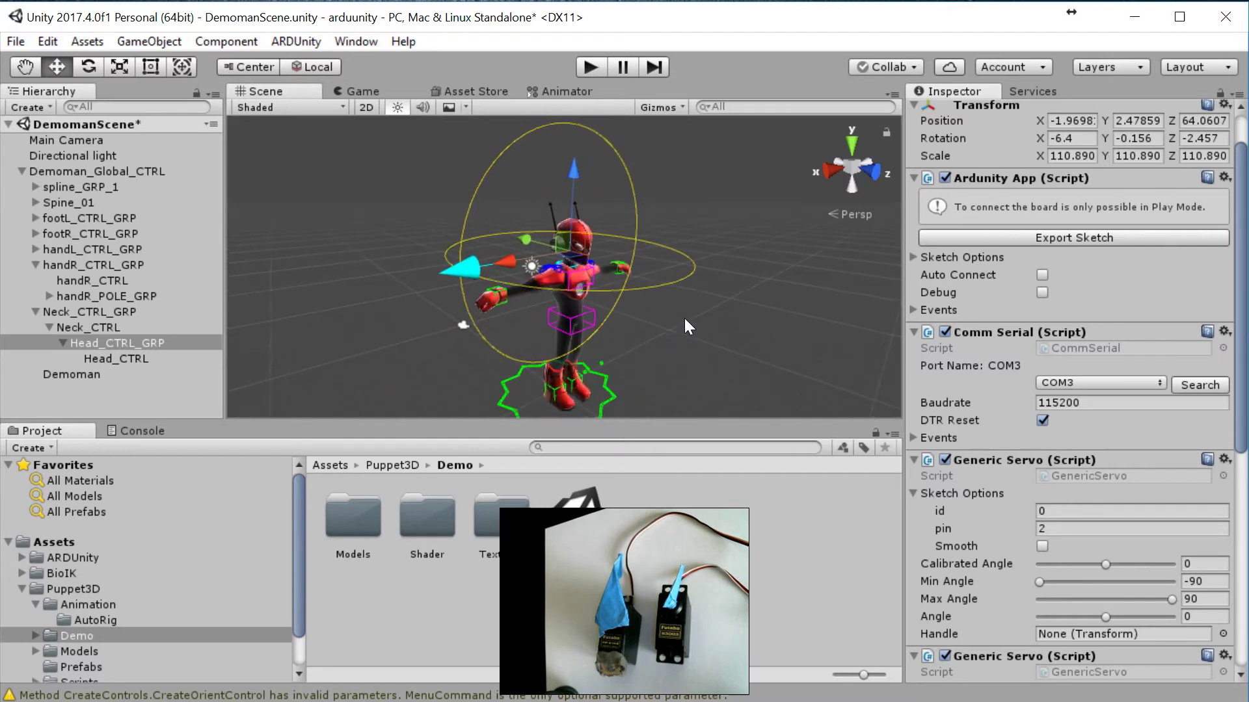
scroll(686, 299, "up", 3)
scroll(566, 286, "up", 5)
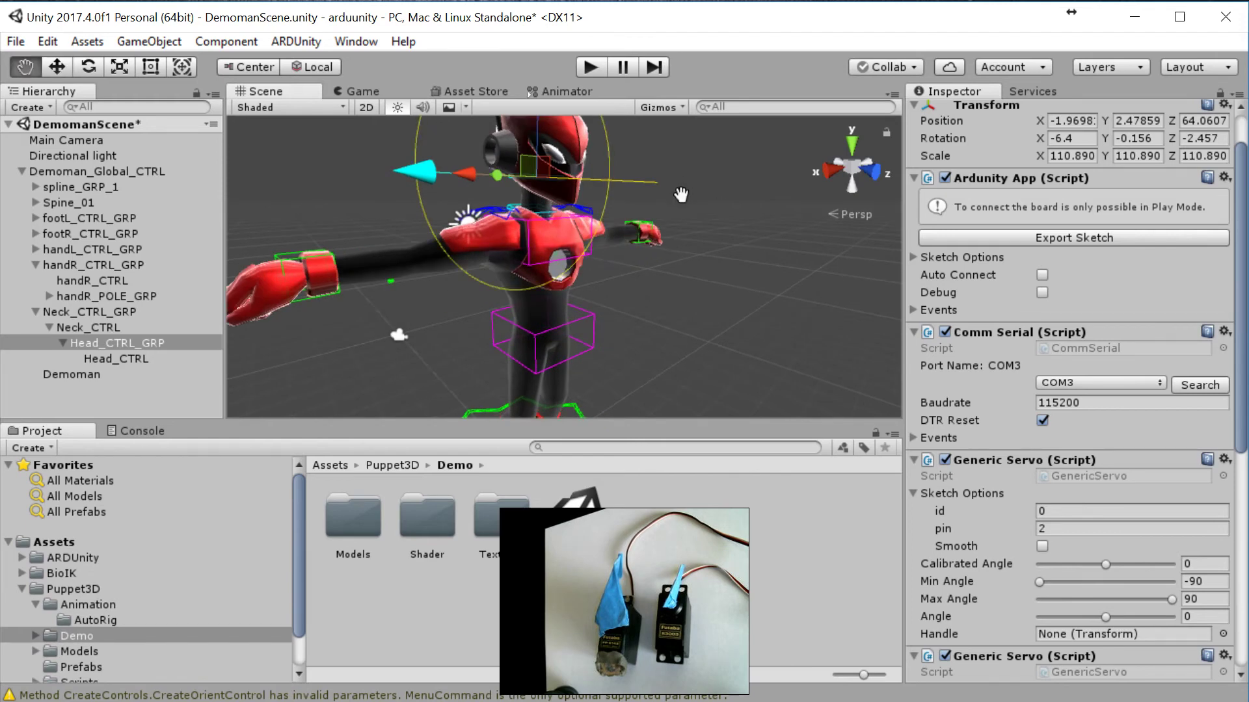
left_click_drag(679, 186, 696, 245, "alt")
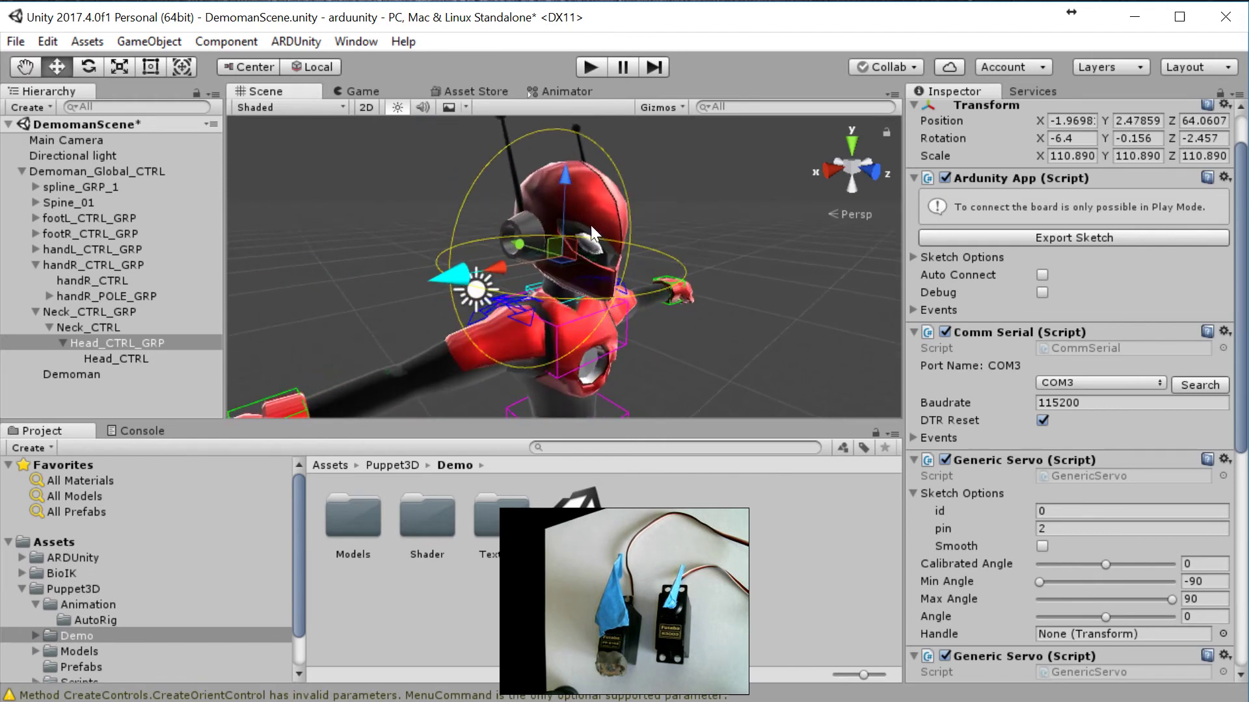
left_click_drag(767, 231, 574, 174, "alt")
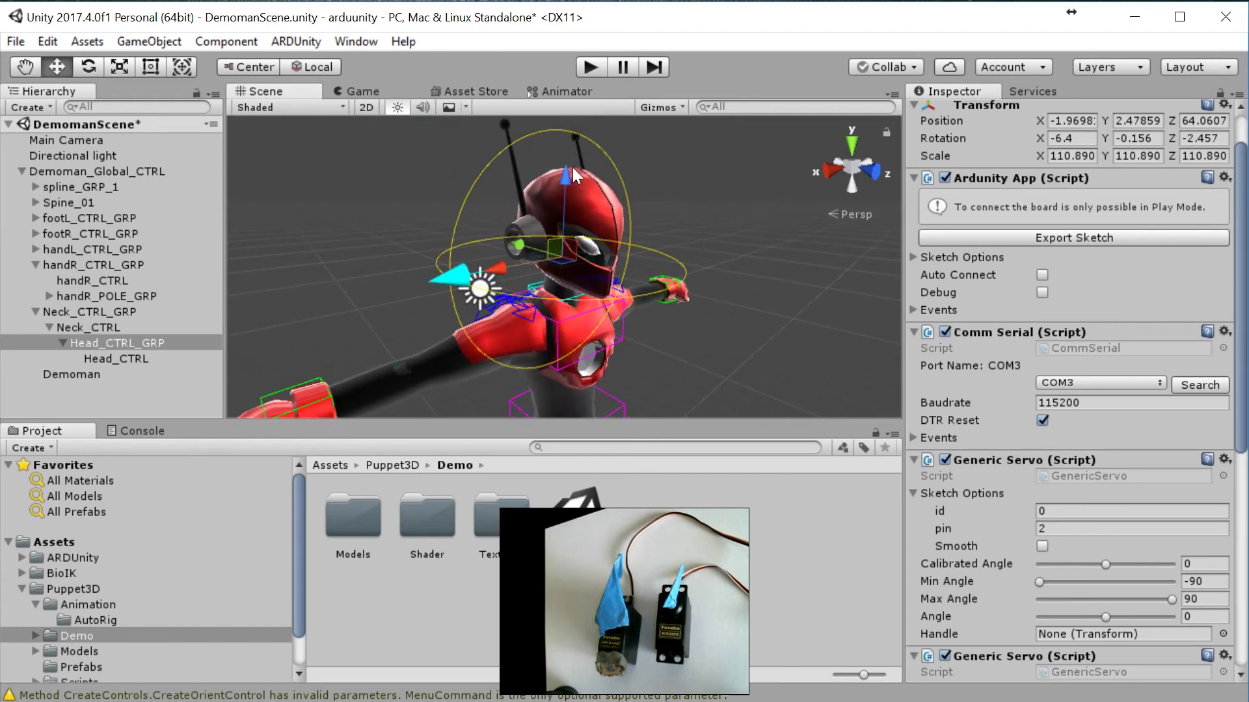
Enter Play mode, return to the Scene view, and connect to the Arduino board
left_click(592, 67)
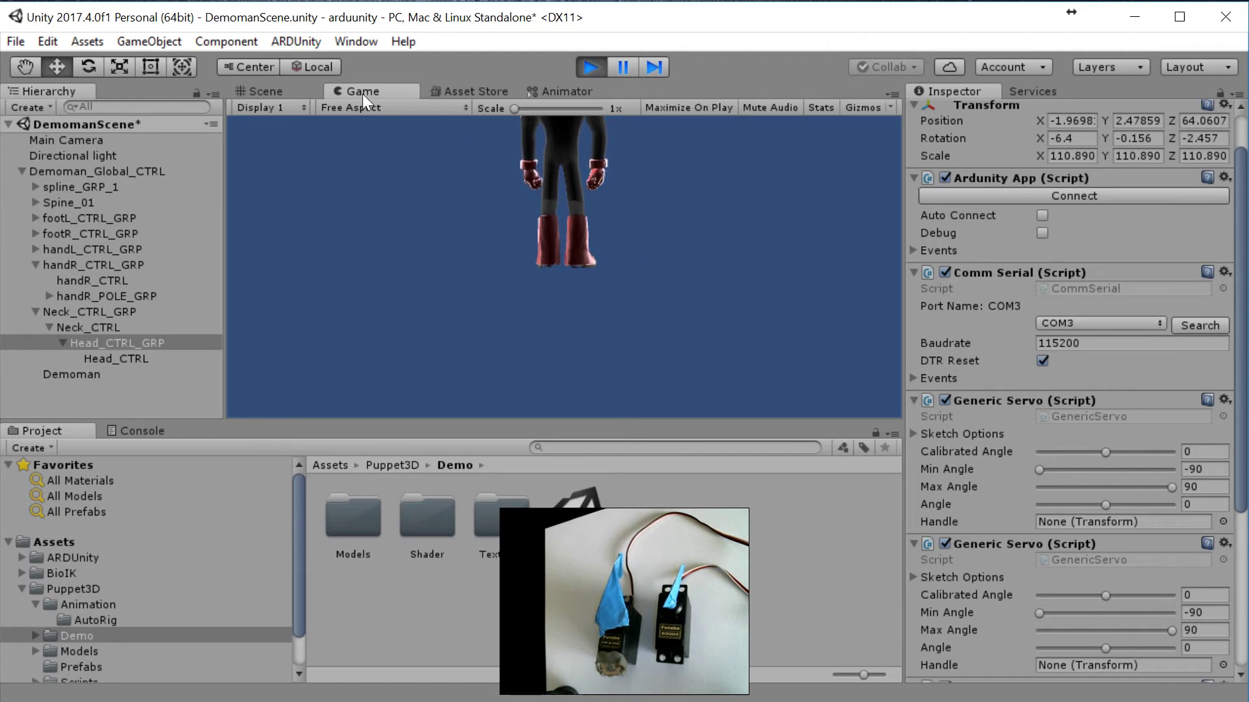
left_click(261, 92)
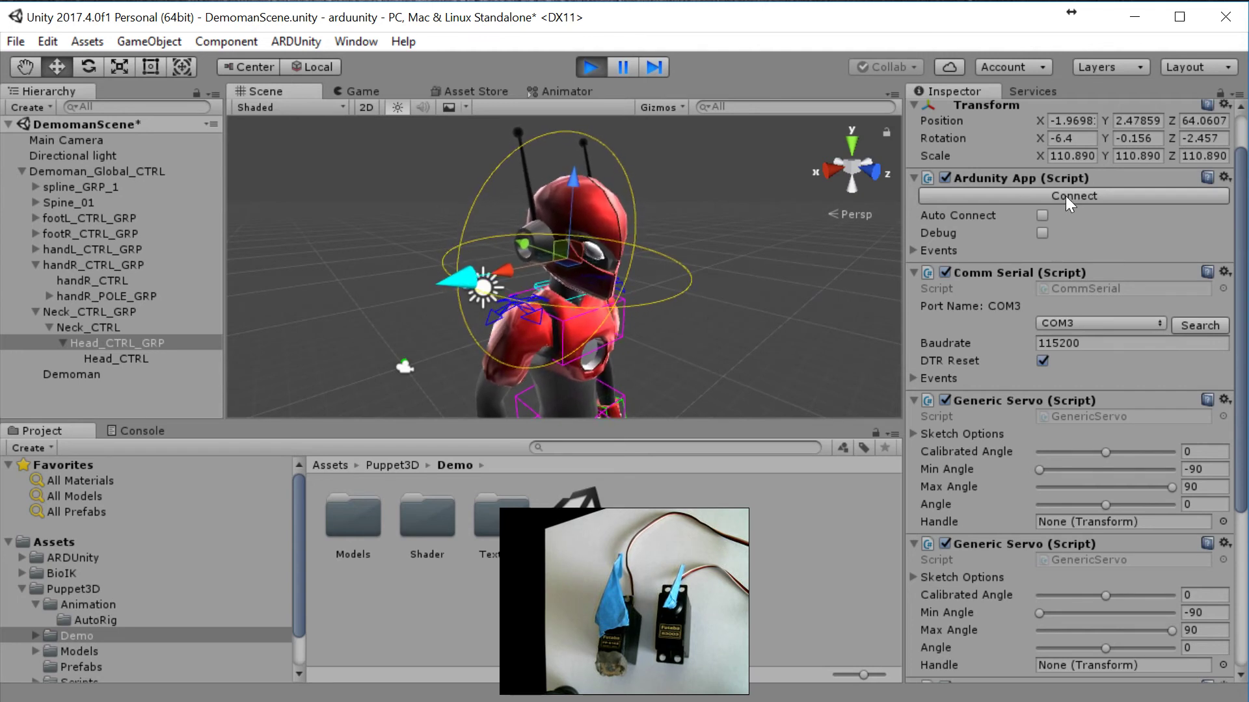
left_click(1031, 195)
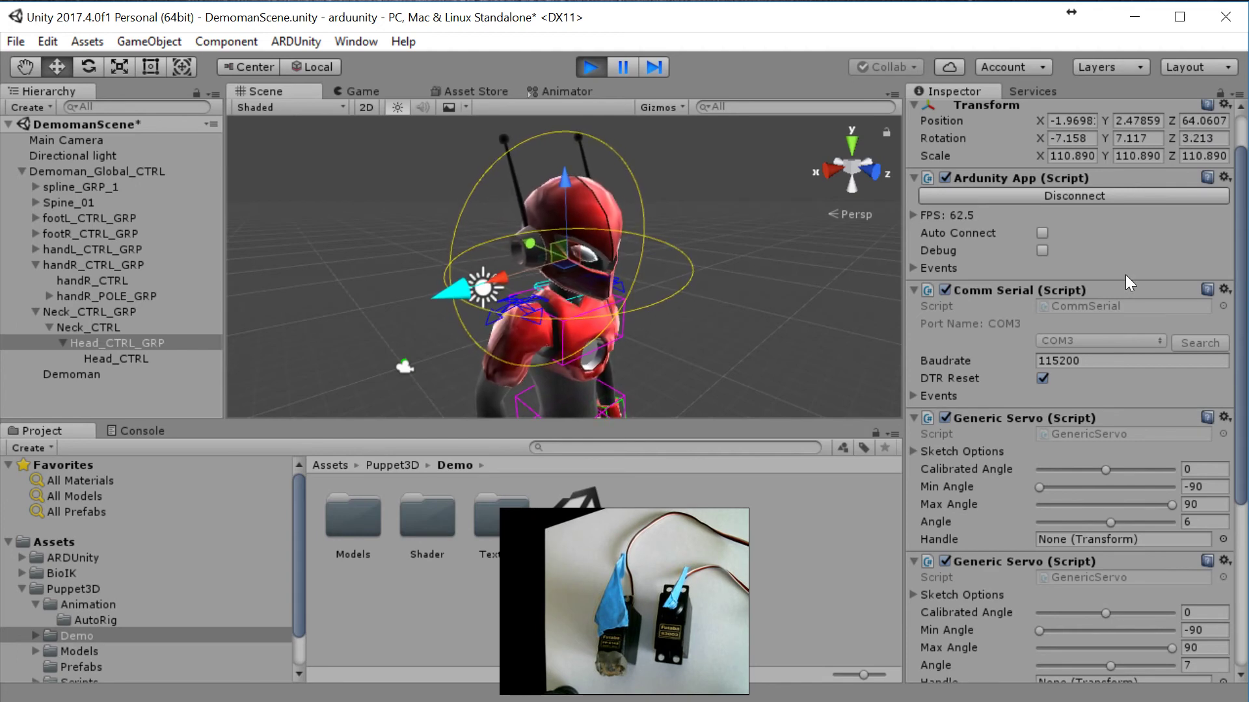
Toggle the first Rotation Axis Reactor's Use Gizmo off and back on
left_click_drag(1241, 460, 1229, 640)
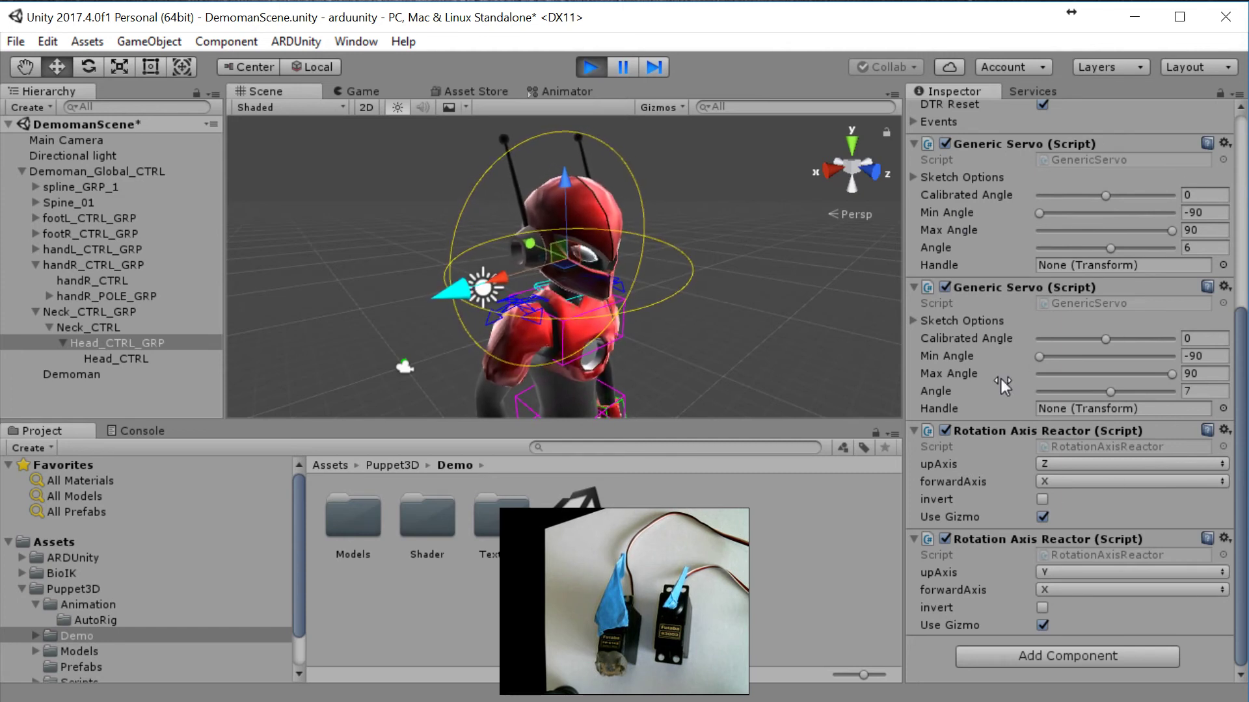
left_click(1042, 517)
left_click(1042, 516)
left_click_drag(1239, 348, 1238, 253)
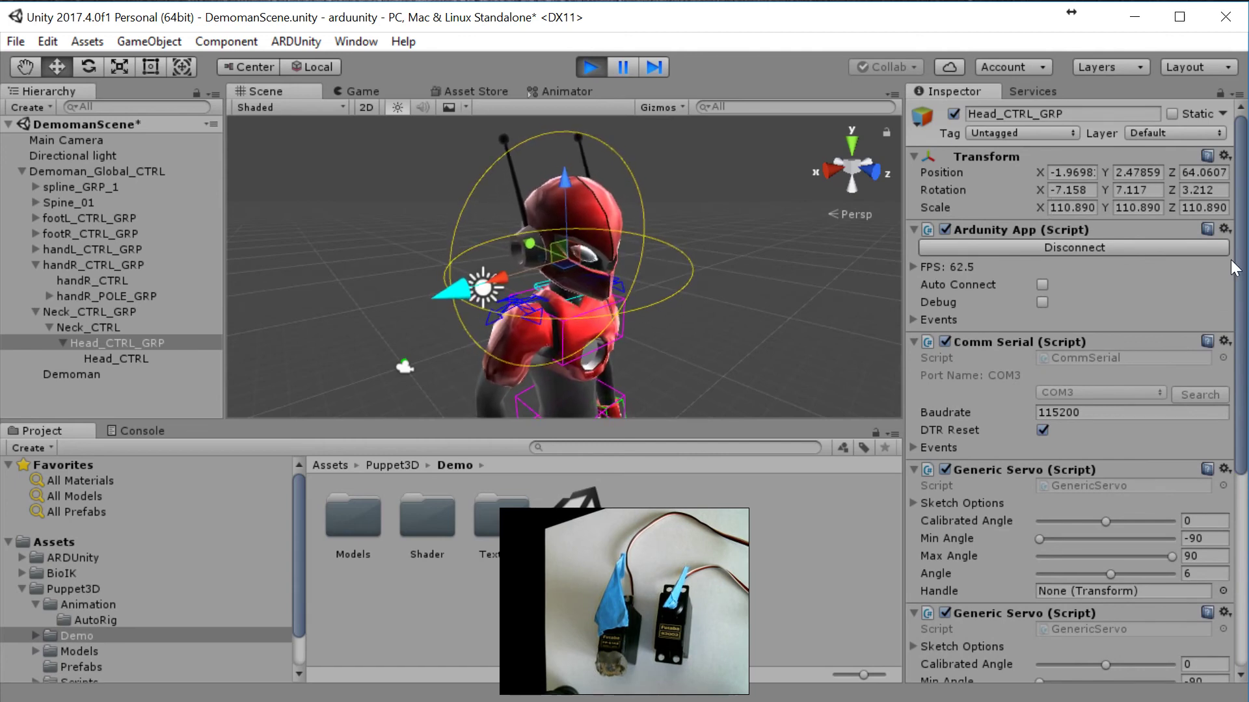
Tilt the robot head with its gizmo so the servo angles change to 14 and 5
left_click_drag(1238, 260, 1238, 410)
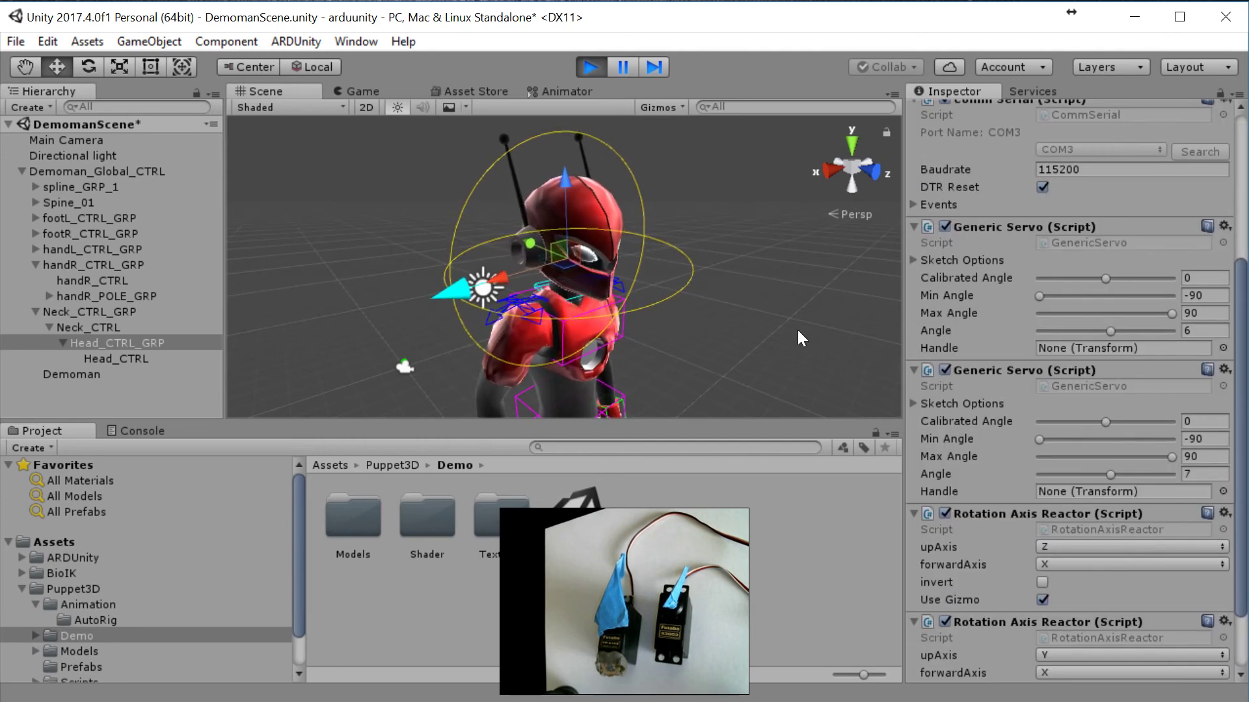
left_click_drag(1242, 319, 1240, 371)
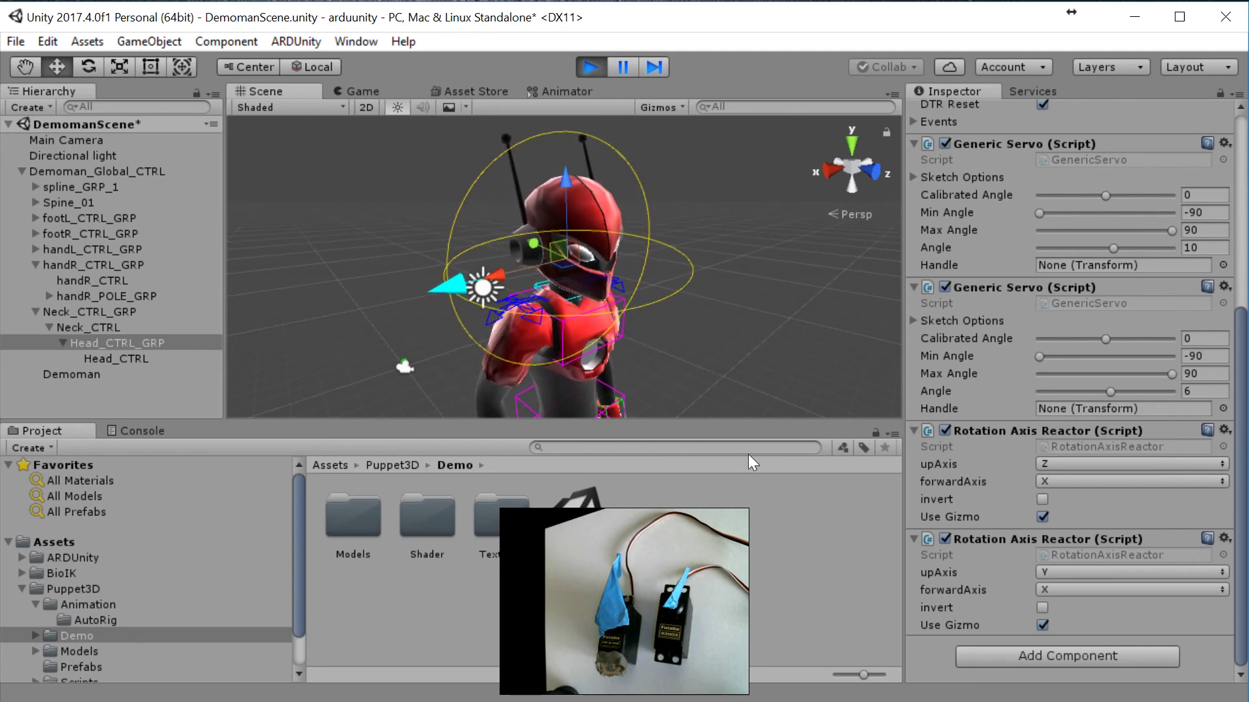
left_click(682, 294)
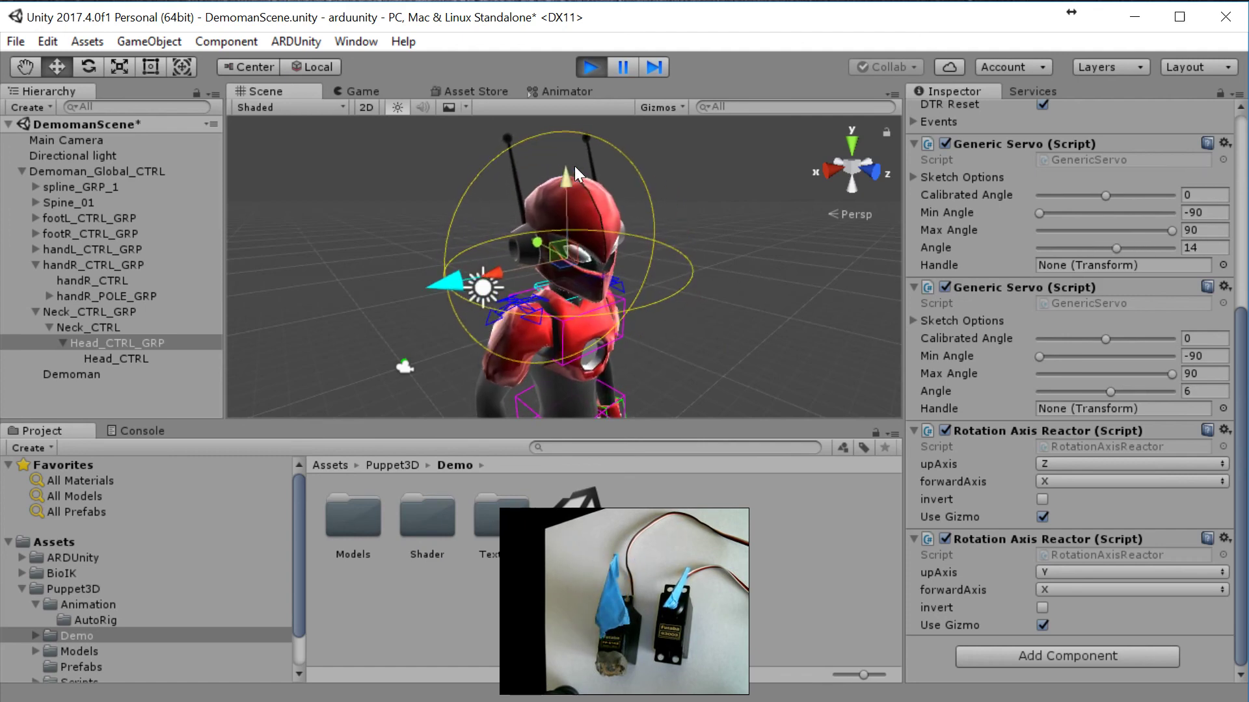
left_click_drag(605, 143, 687, 260)
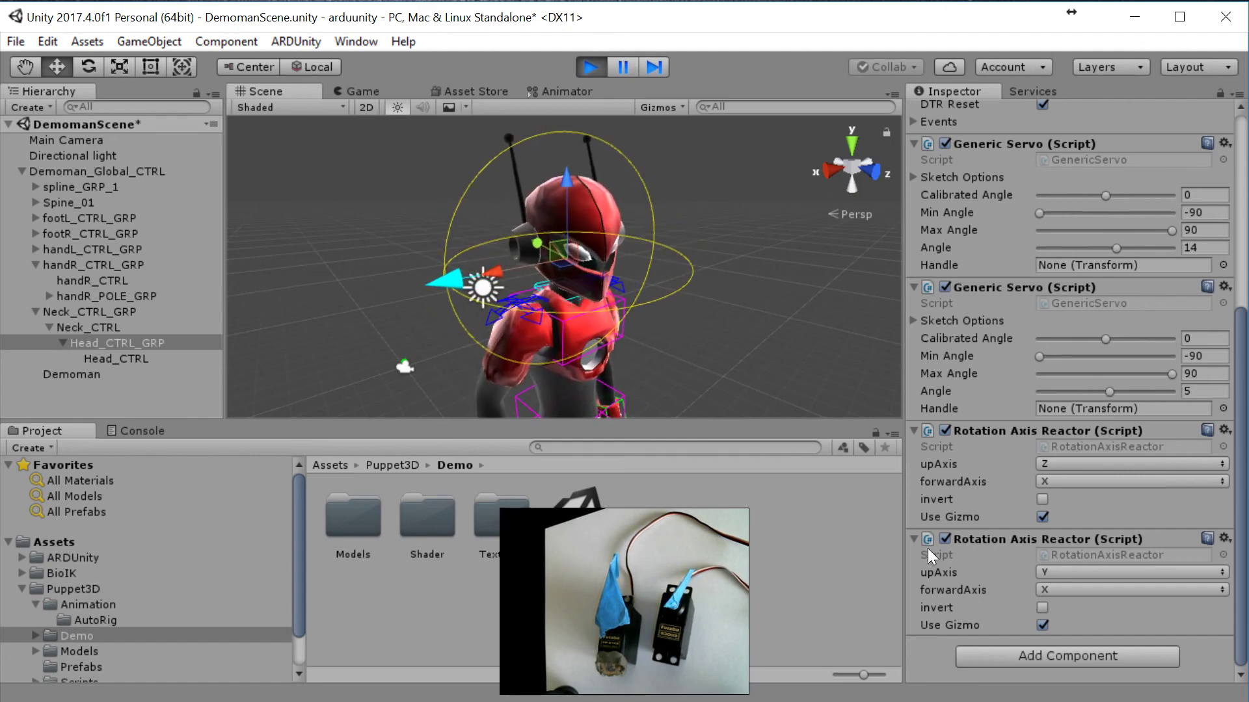
left_click_drag(1242, 409, 1243, 200)
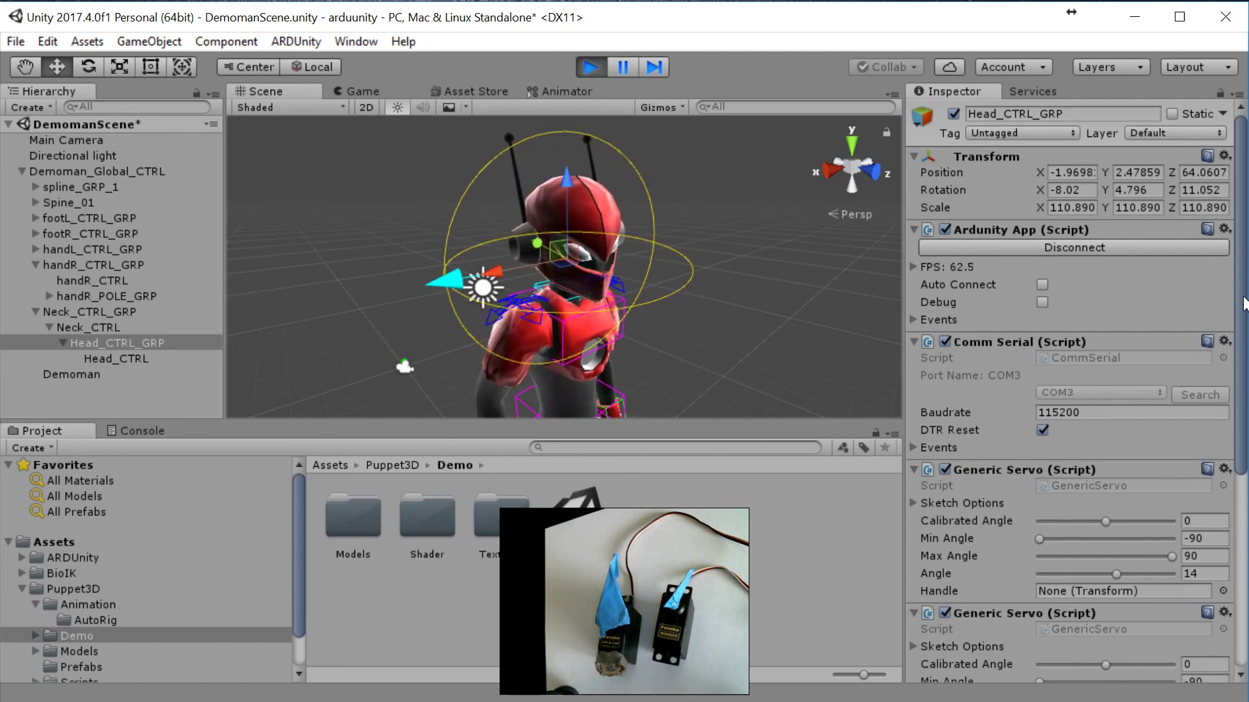
mouse_move(1243, 309)
left_mouse_down()
mouse_move(1243, 527)
mouse_move(1245, 288)
left_mouse_up()
scroll(1234, 289, "down", 5)
scroll(1235, 292, "up", 5)
scroll(1073, 390, "down", 3)
scroll(1073, 391, "up", 3)
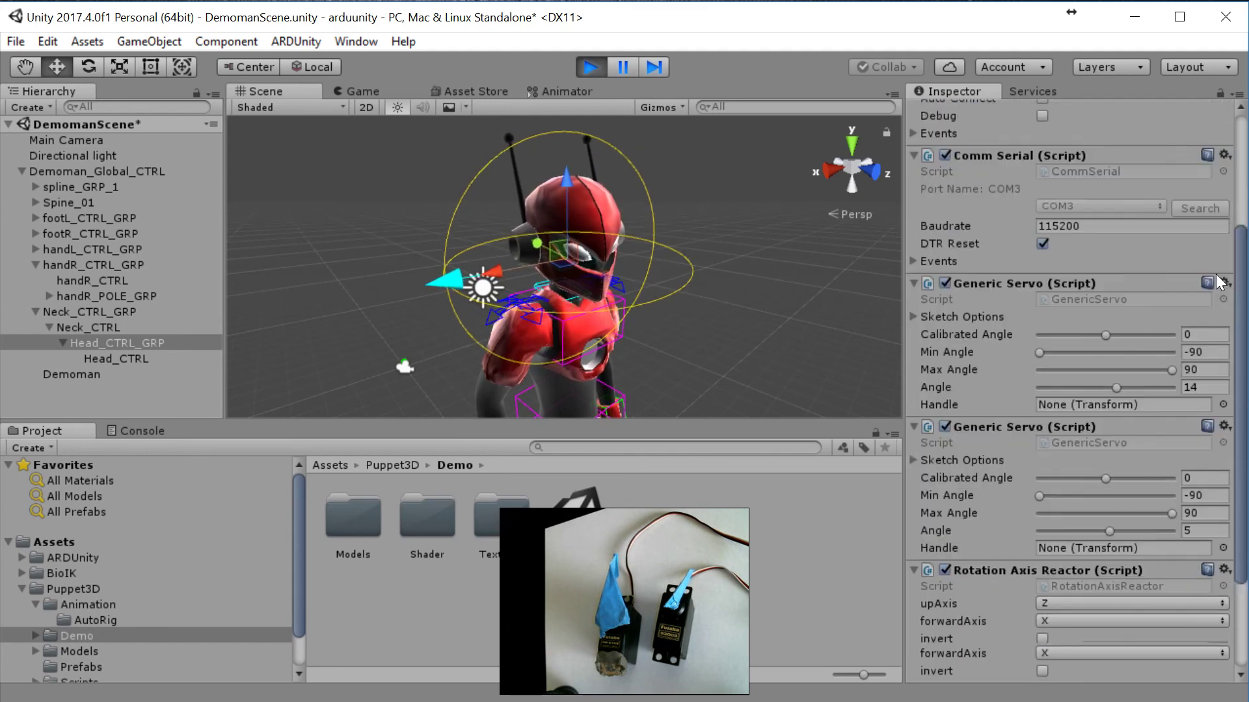